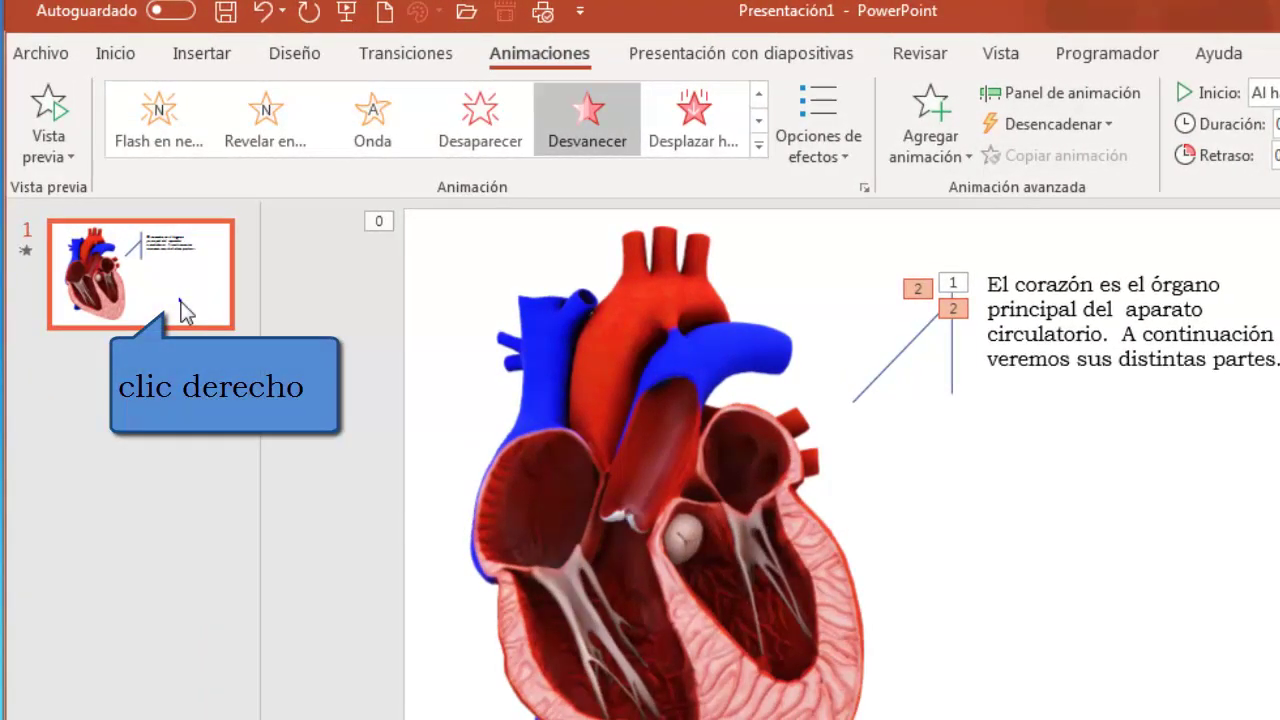
Duplicate slide 1 so slide 2 is an identical copy of the heart slide.
right_click(183, 312)
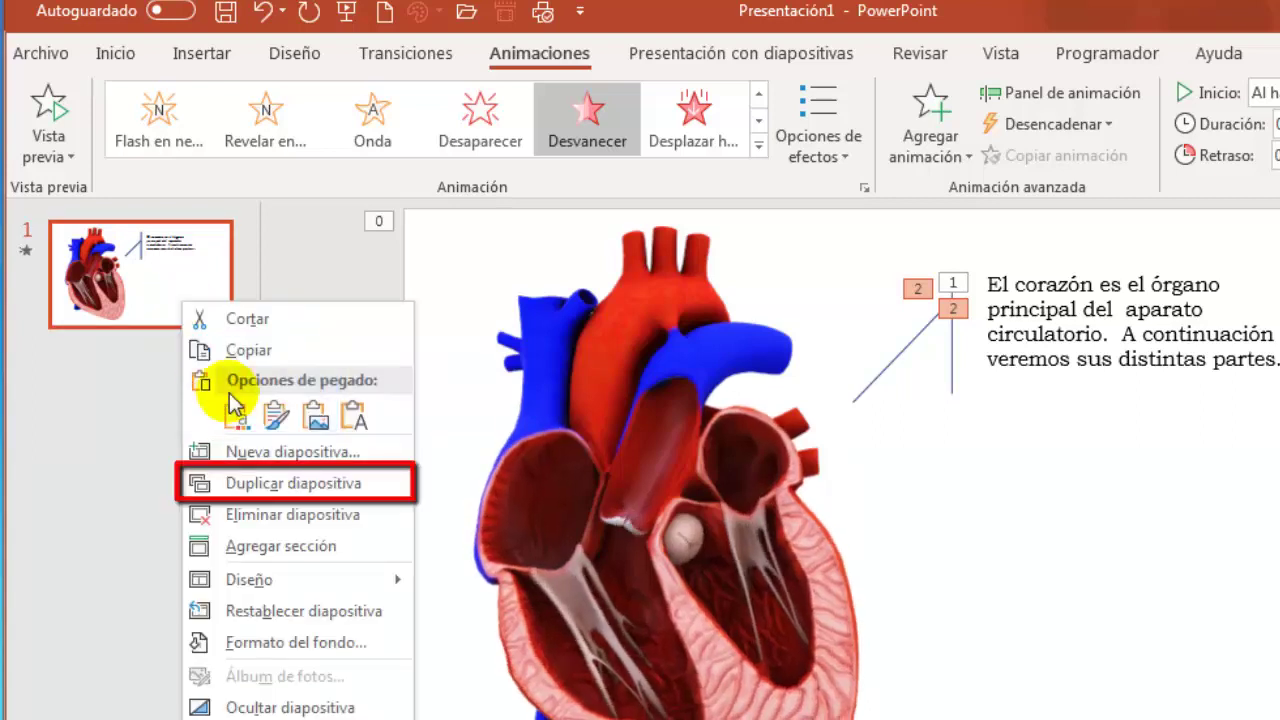
left_click(258, 484)
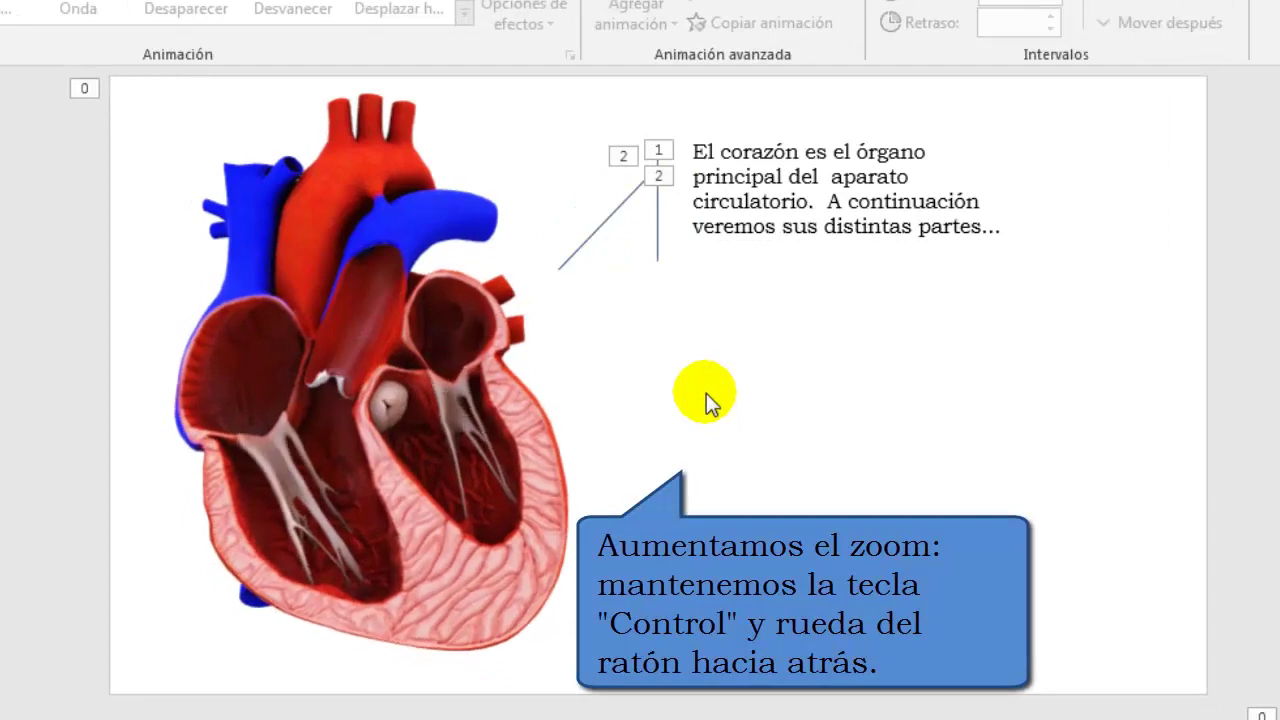
Enlarge the 3D heart past the slide's top and left edges and shift it up-left.
scroll(706, 393, "down", 2, "ctrl")
scroll(706, 393, "down", 2, "ctrl")
scroll(706, 393, "down", 1, "ctrl")
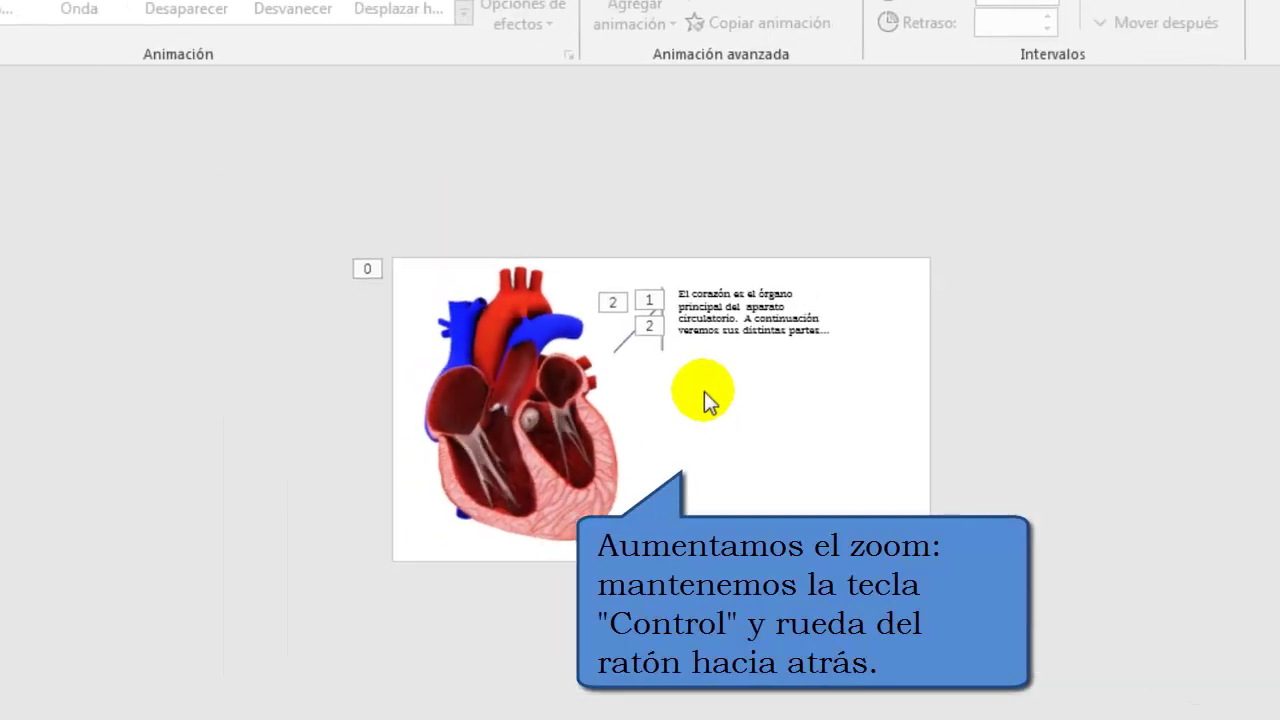
scroll(704, 391, "up", 2, "ctrl")
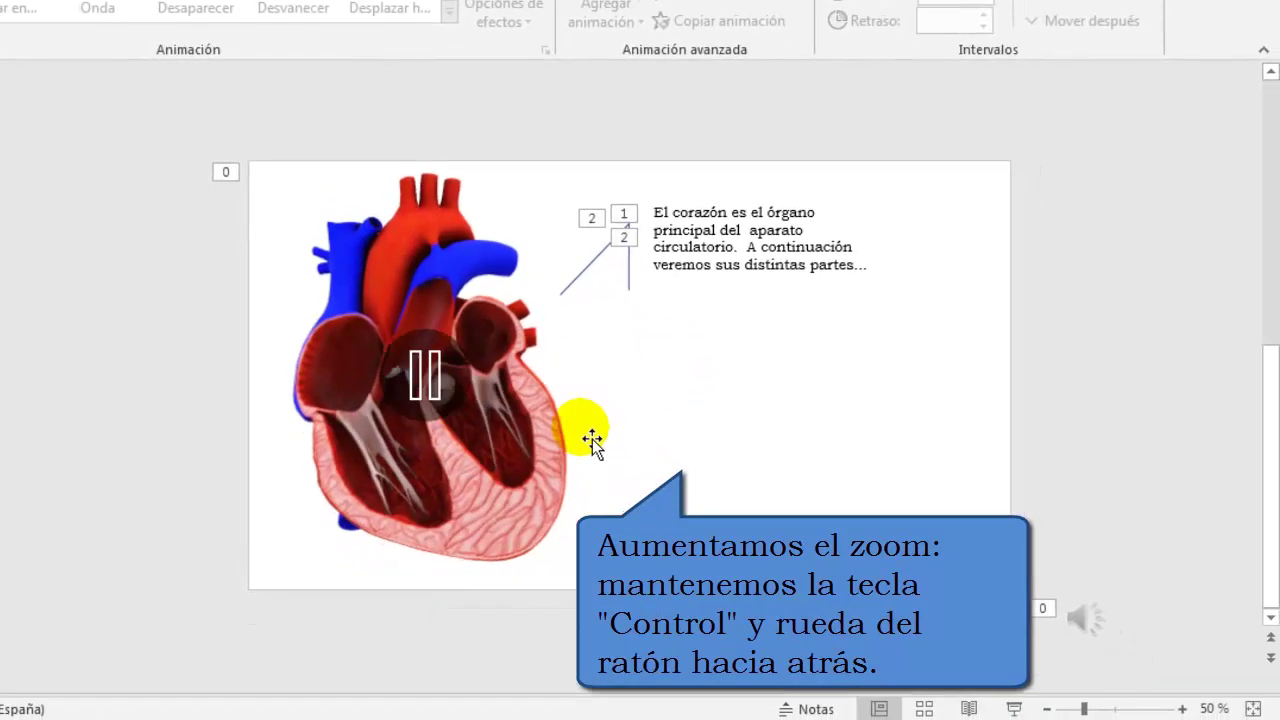
left_click(592, 439)
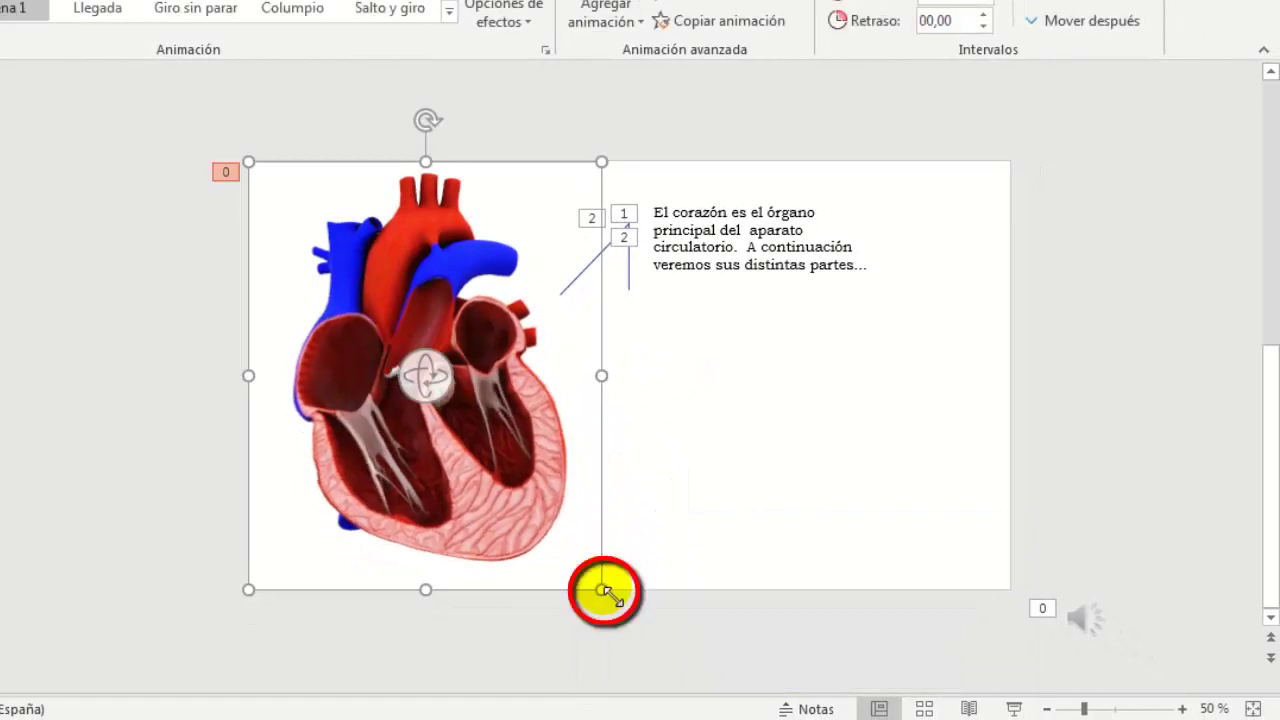
mouse_move(601, 589)
left_mouse_down()
mouse_move(714, 688)
mouse_move(697, 676)
left_mouse_up()
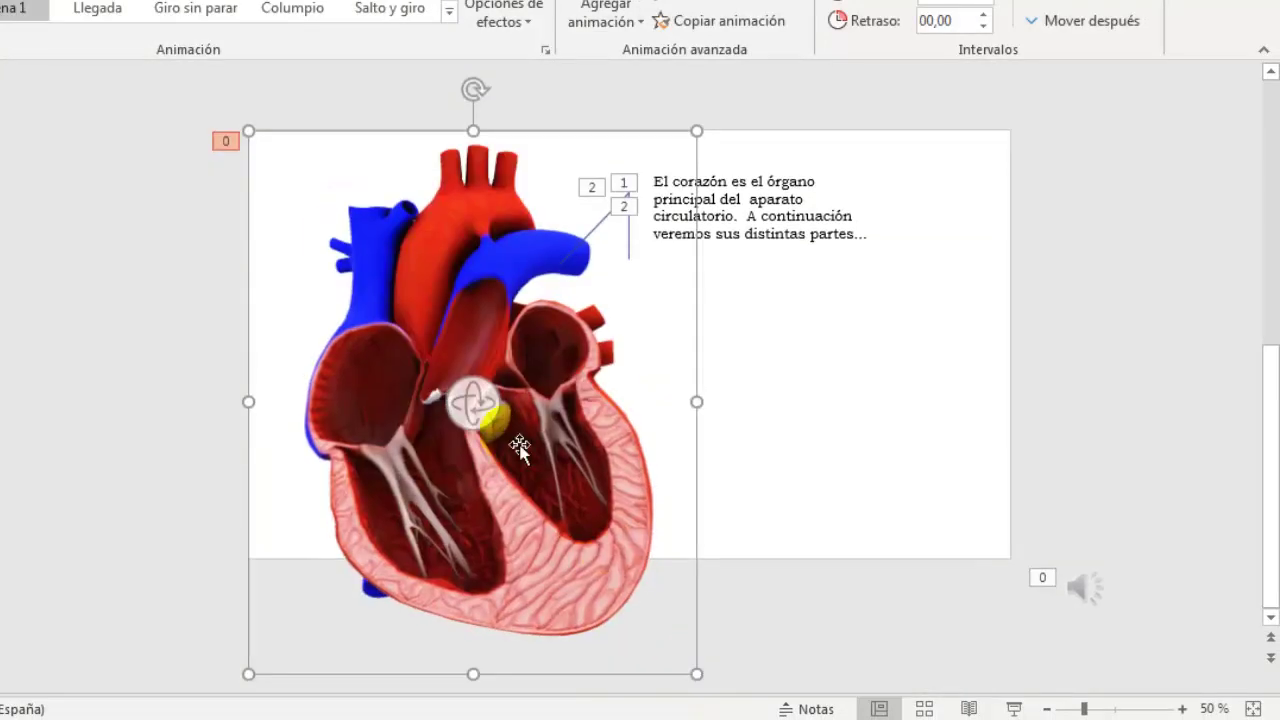
mouse_move(262, 140)
left_mouse_down()
mouse_move(182, 60)
mouse_move(165, 60)
left_mouse_up()
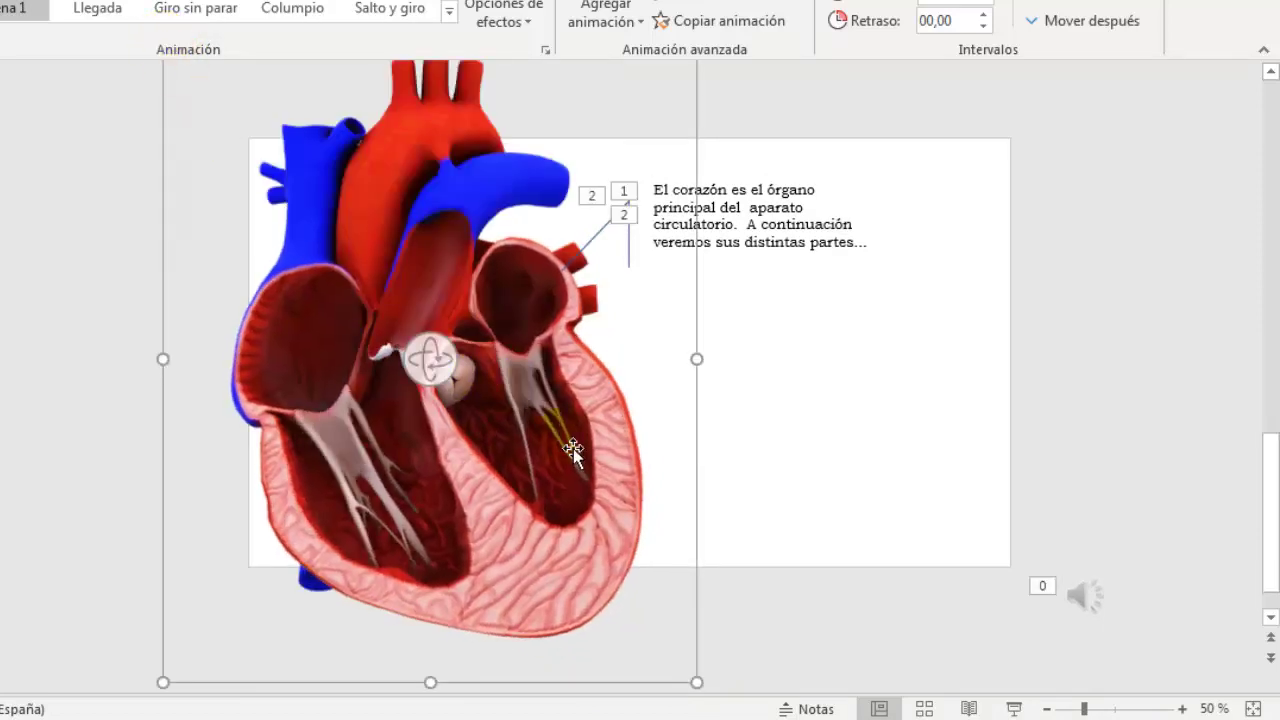
left_click_drag(707, 463, 700, 420)
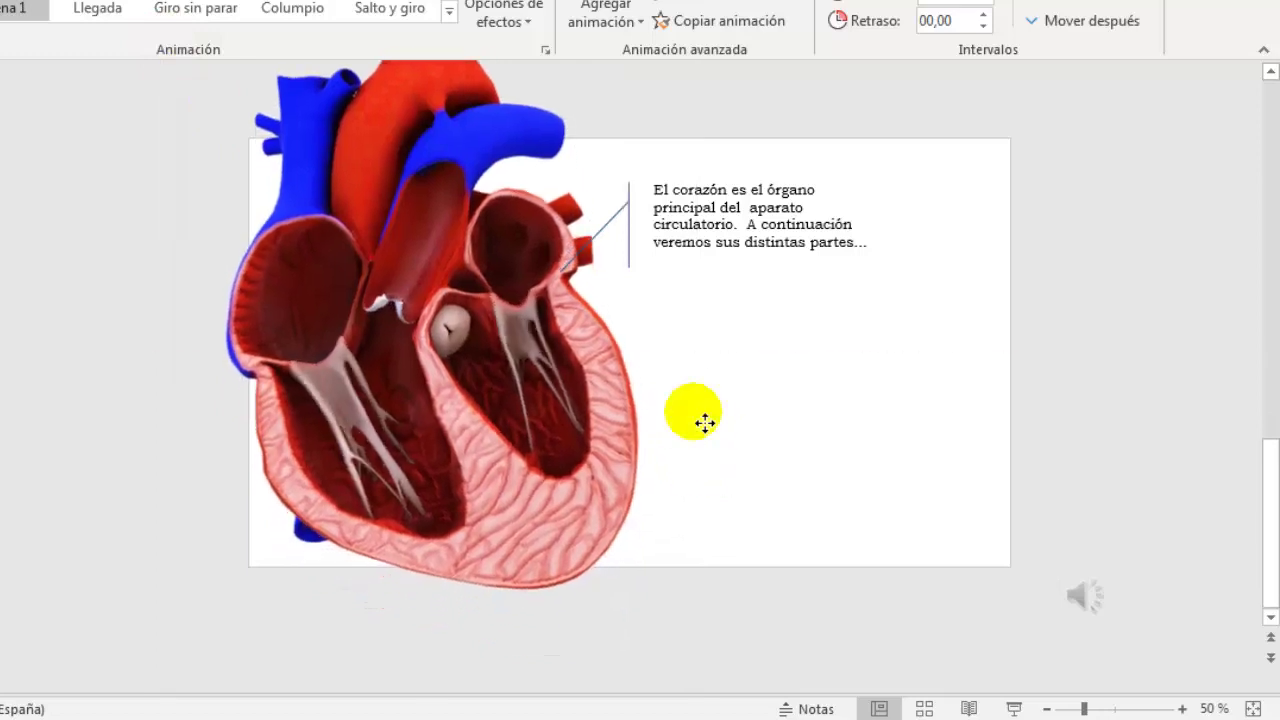
Move the description callout lower, aiming its line into the left ventricle.
scroll(810, 268, "up", 1)
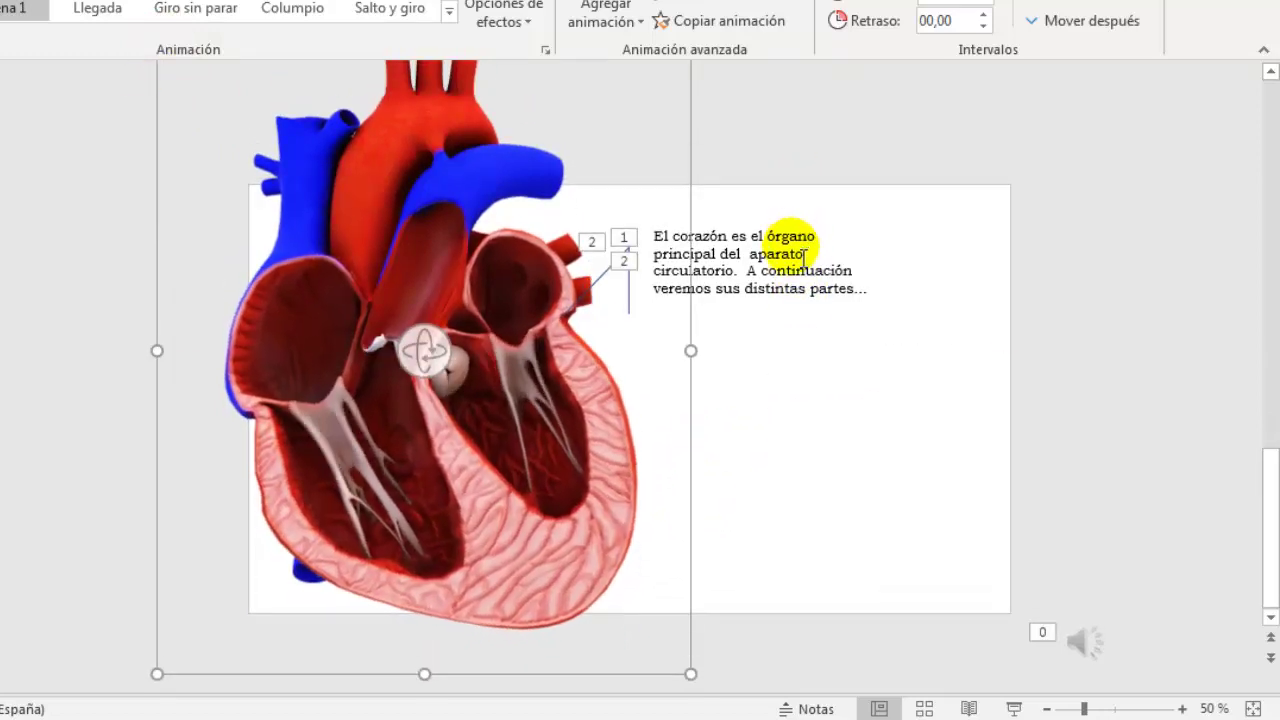
left_click(790, 262)
left_click_drag(880, 258, 891, 380)
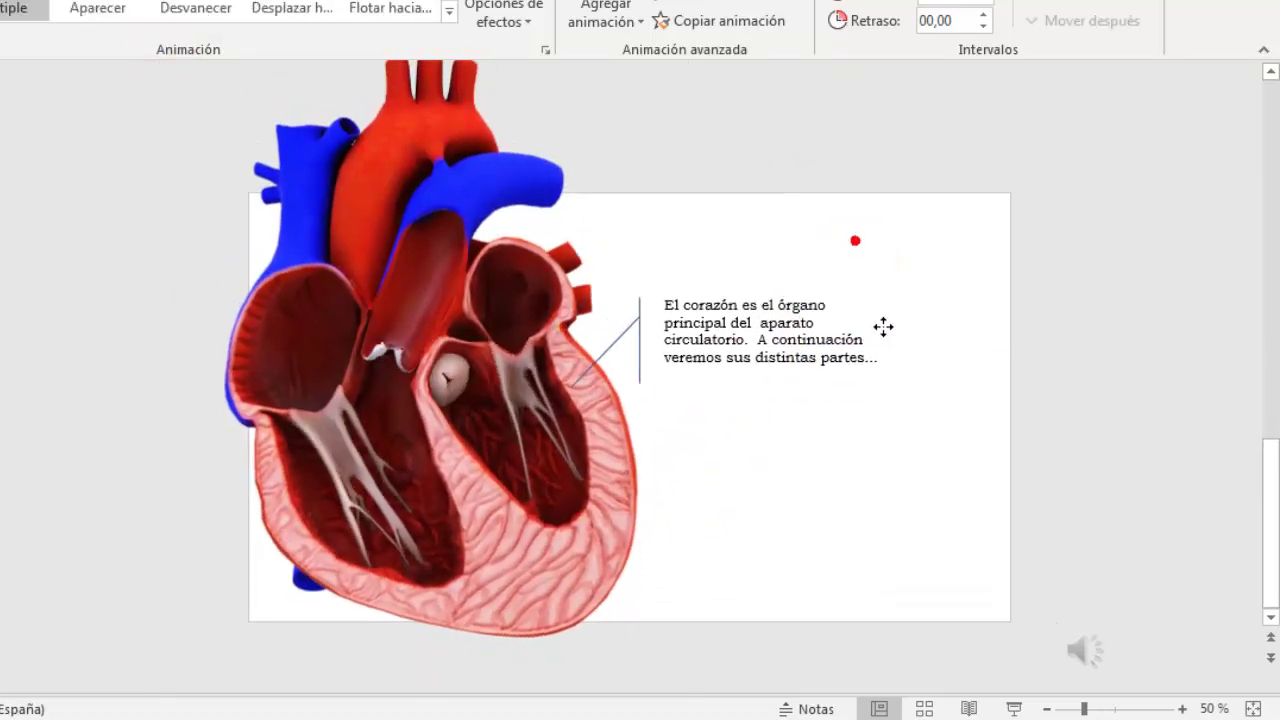
left_click_drag(600, 457, 589, 453)
Replace the callout's description text with the label 'Ventrículo izquierdo'.
left_click(851, 429)
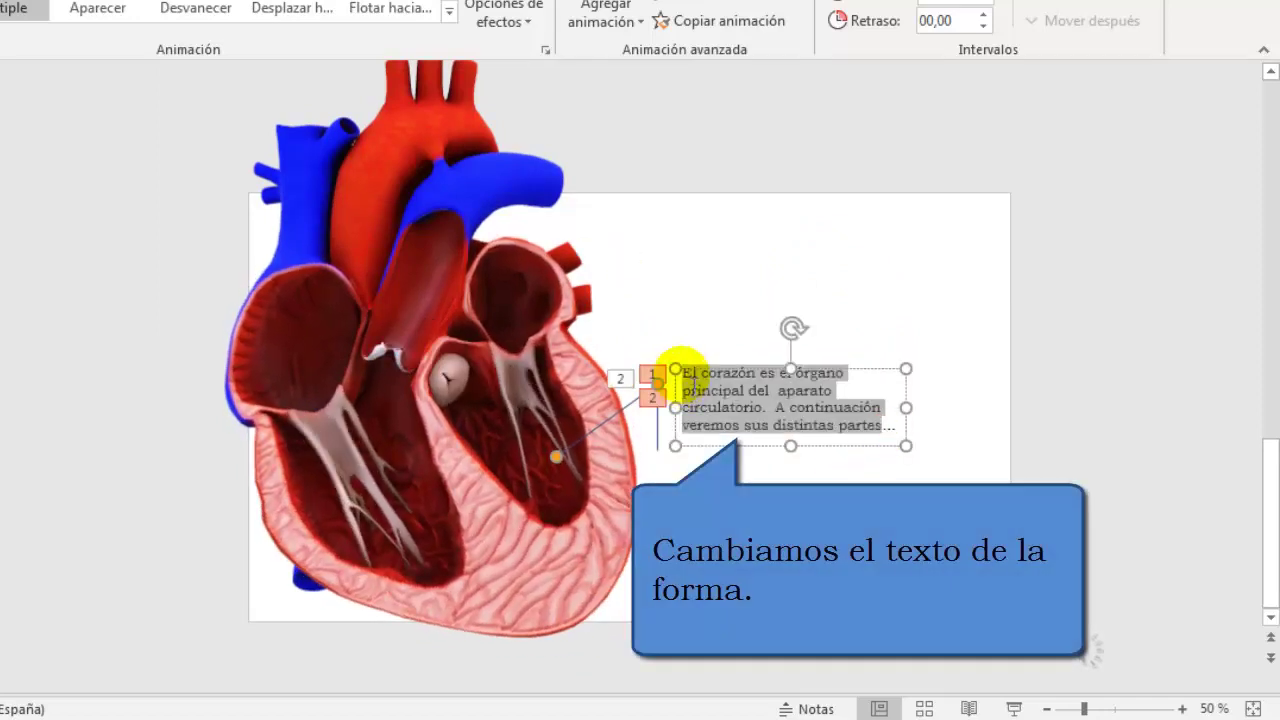
left_click_drag(679, 370, 684, 378)
type("Ventrículo ...")
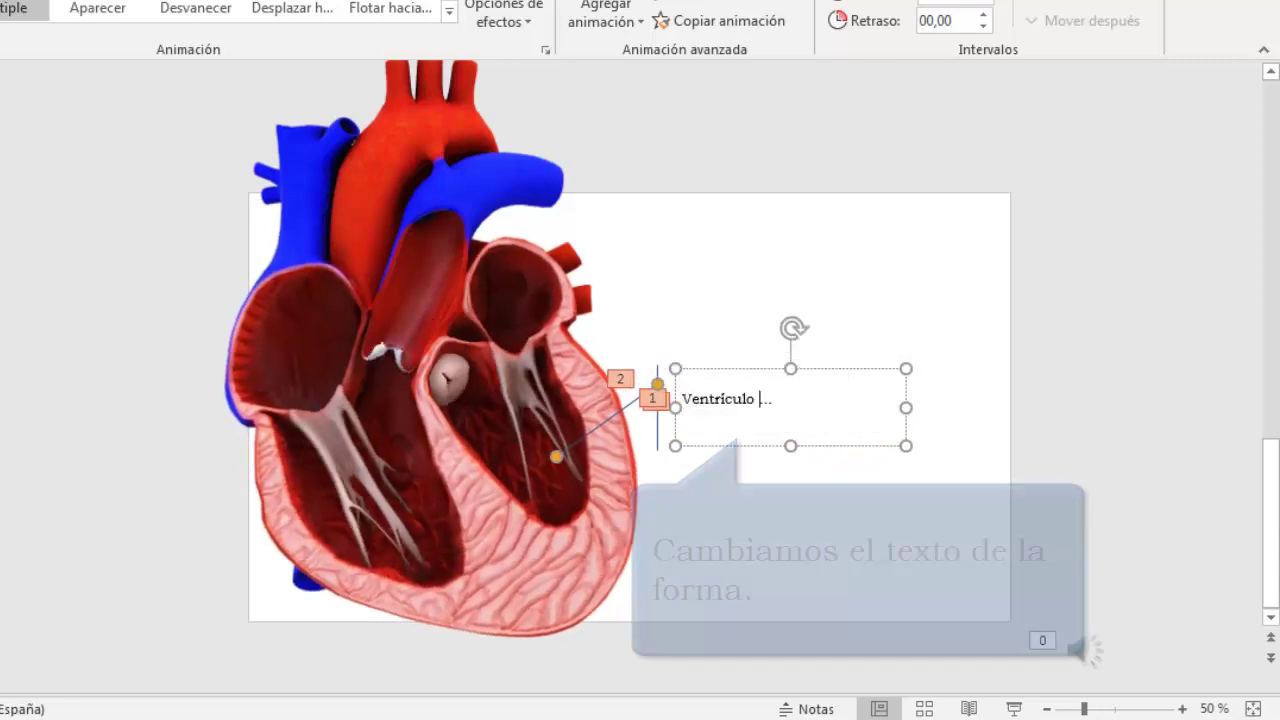
type("izquierdo")
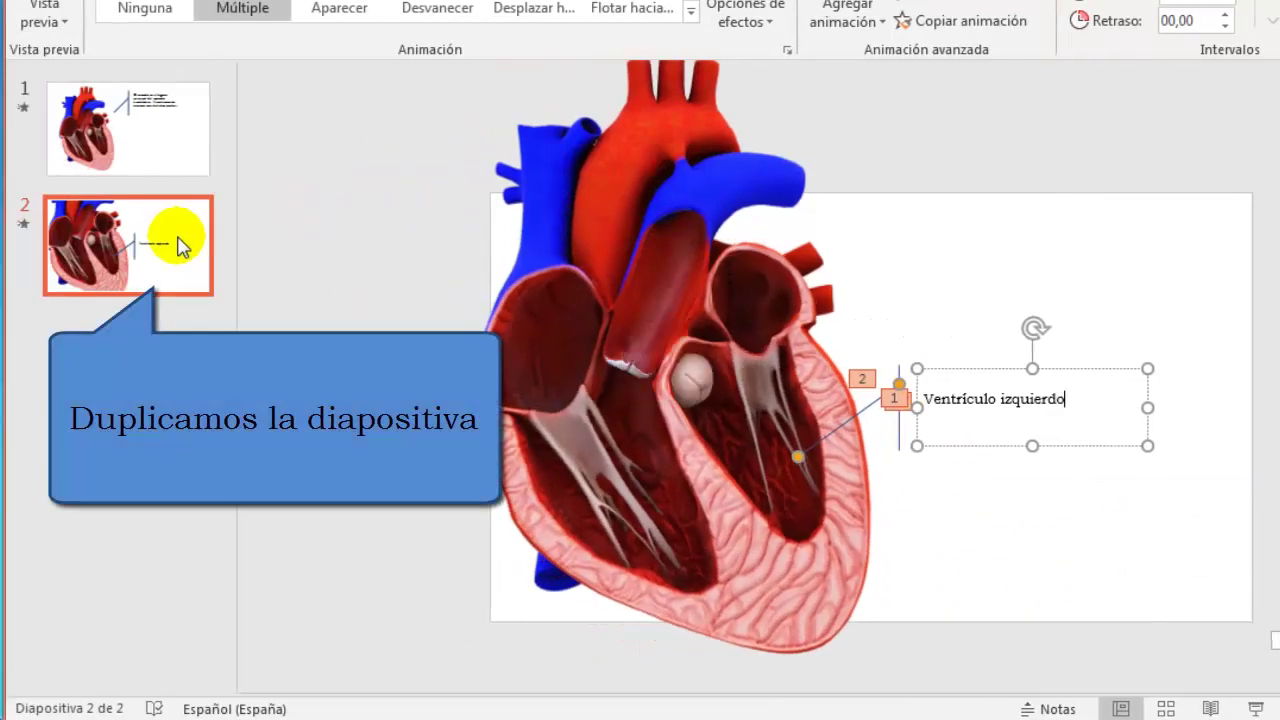
Duplicate slide 2 as slide 3, moving the heart right and the Ventrículo izquierdo callout left.
right_click(170, 270)
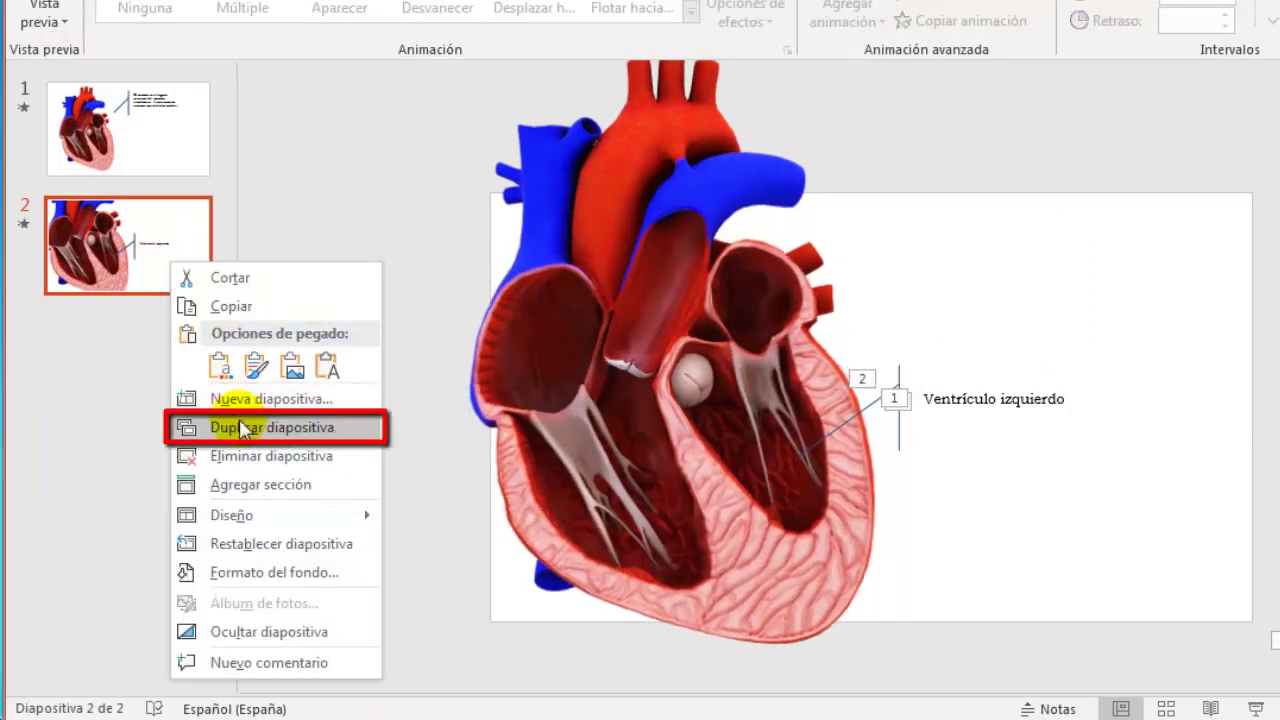
left_click(243, 428)
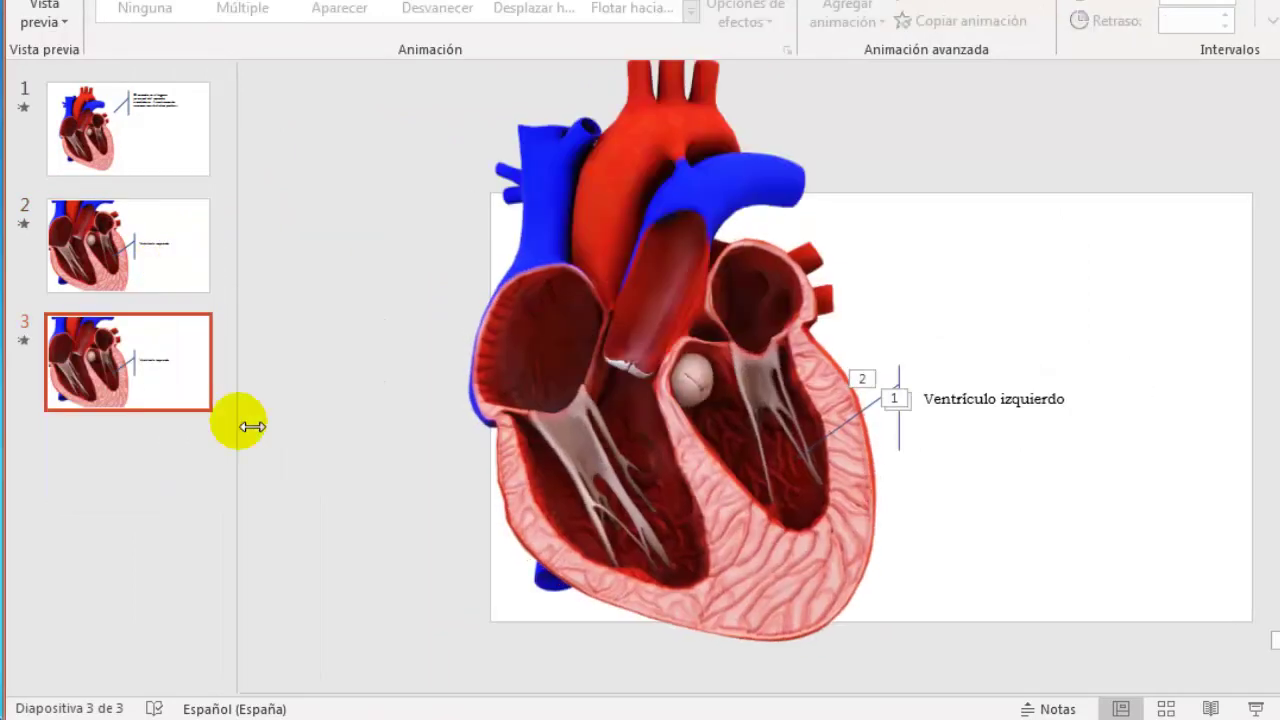
left_click(734, 296)
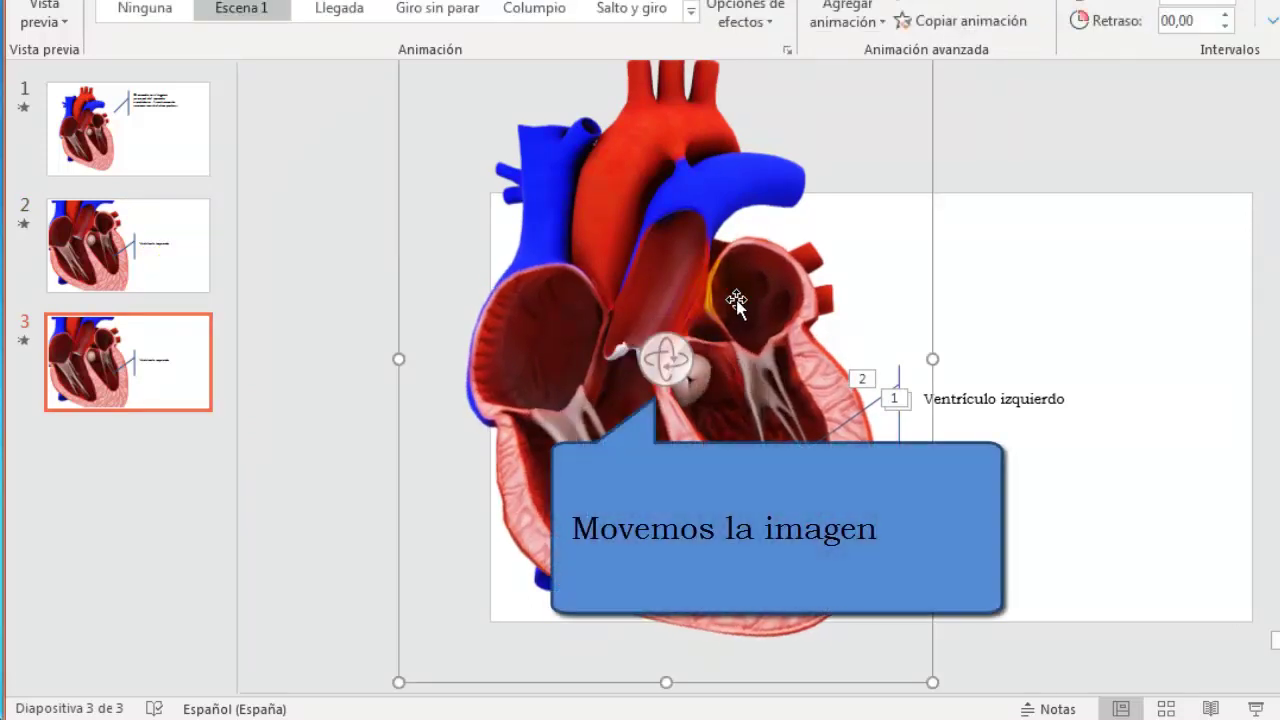
left_click_drag(736, 299, 1108, 294)
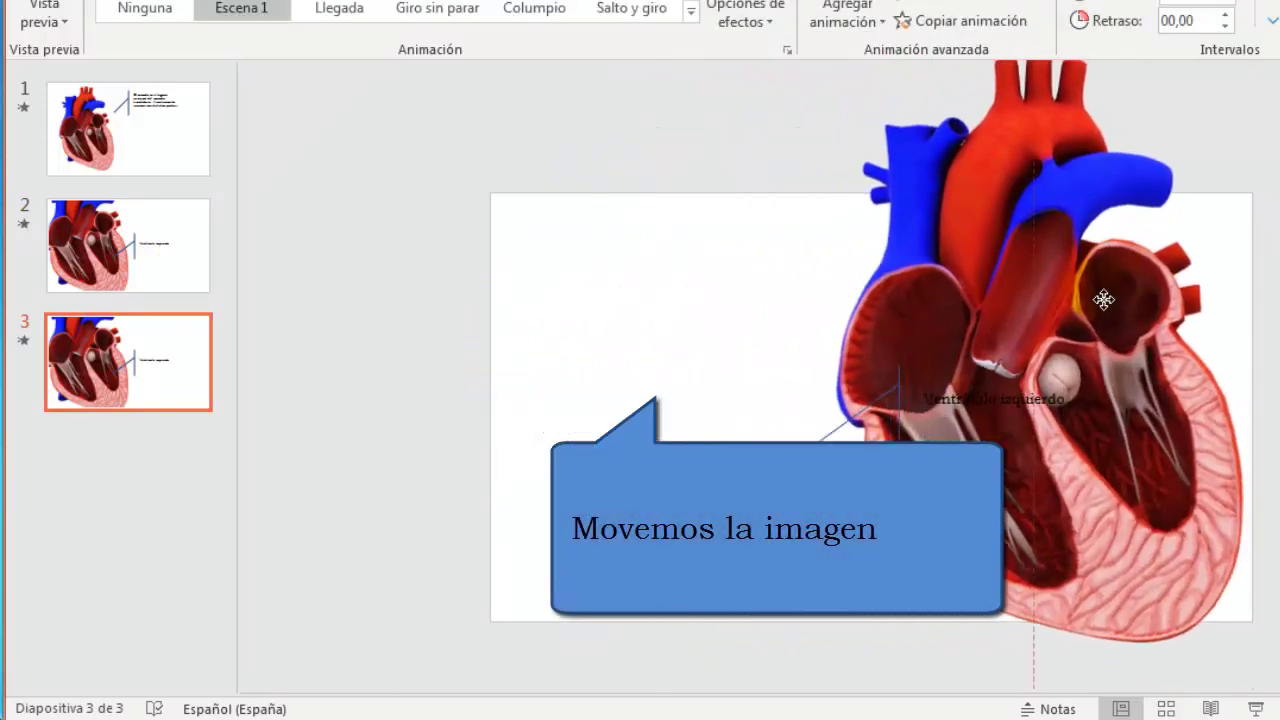
left_click(956, 386)
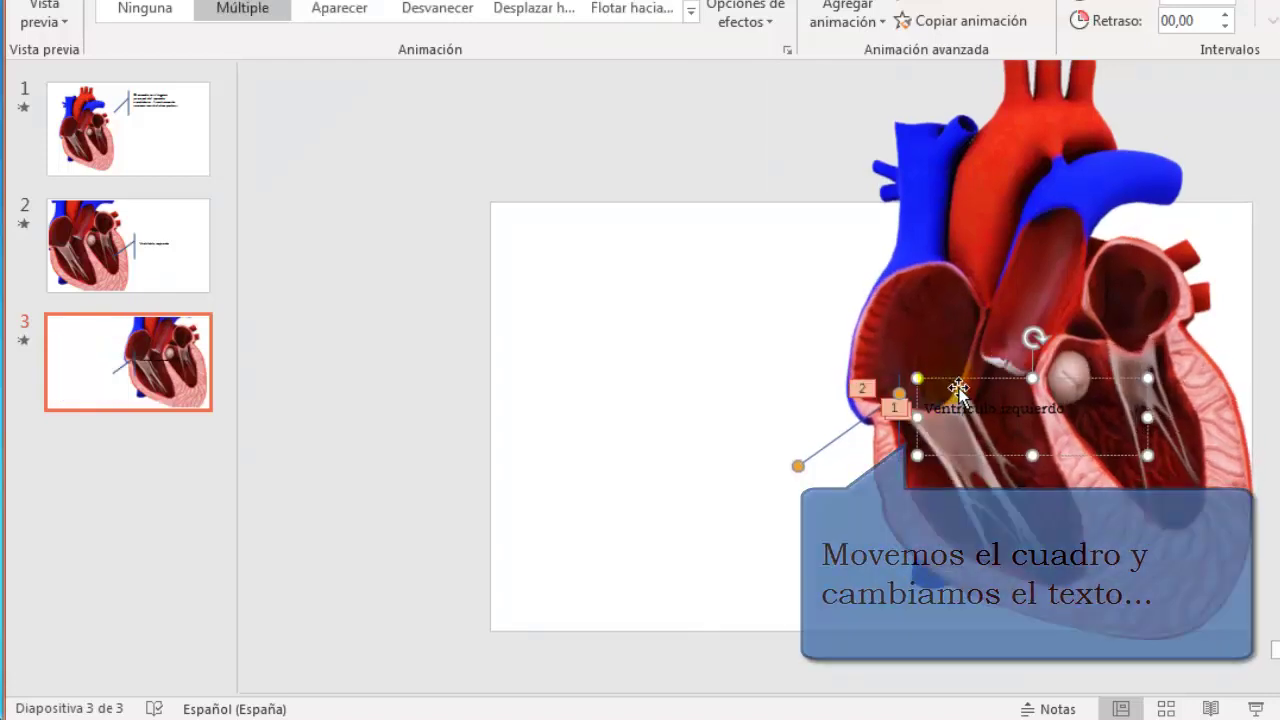
left_click_drag(956, 385, 716, 420)
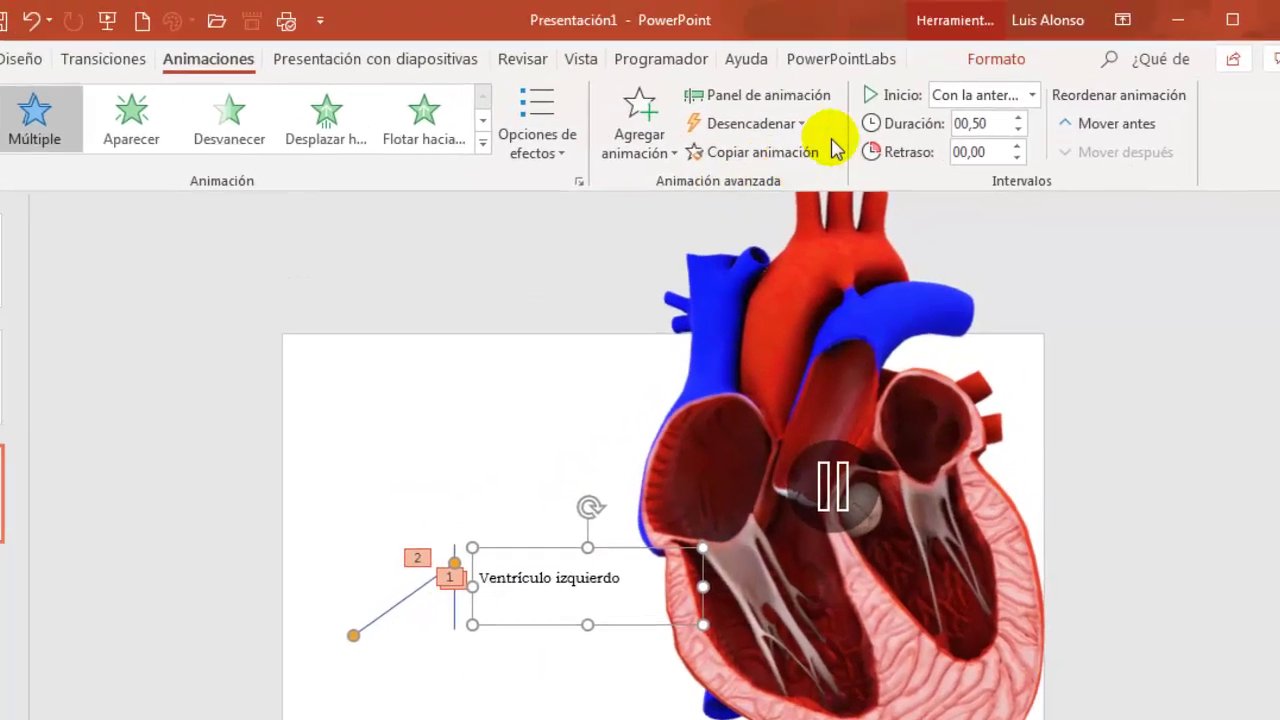
Flip the callout horizontally and reposition it so its line points into the heart.
left_click(945, 28)
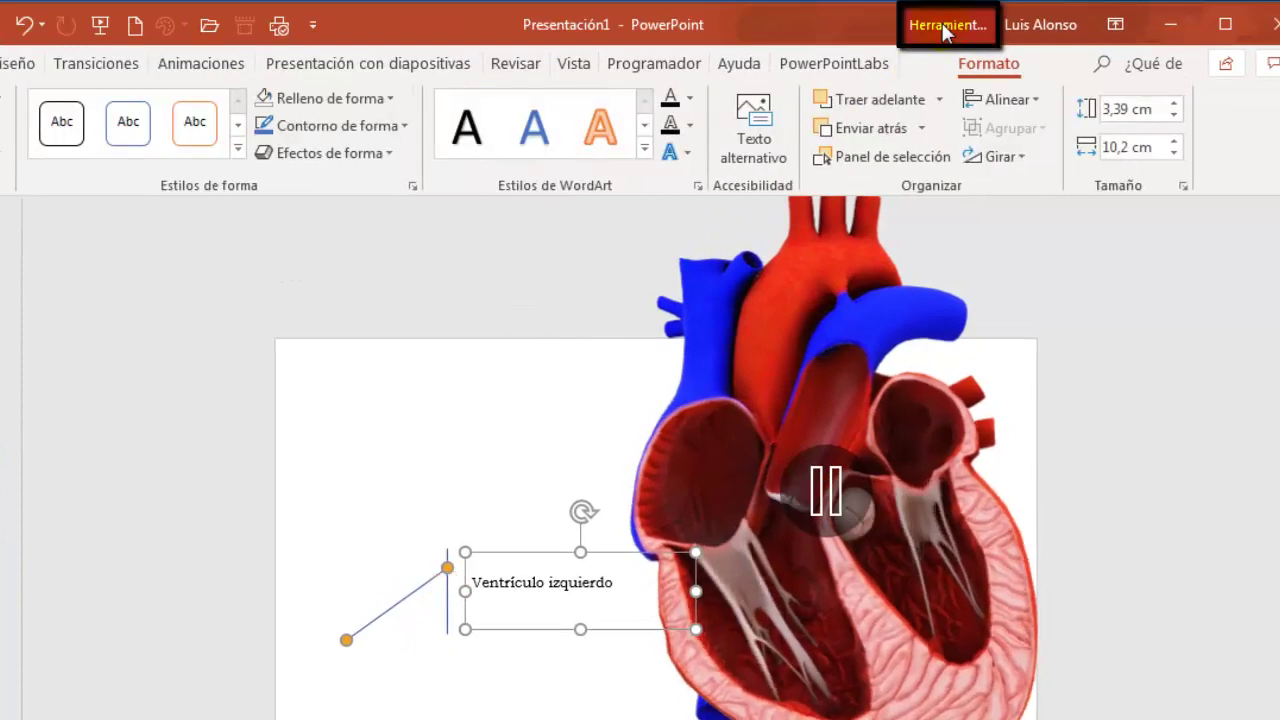
left_click(1015, 158)
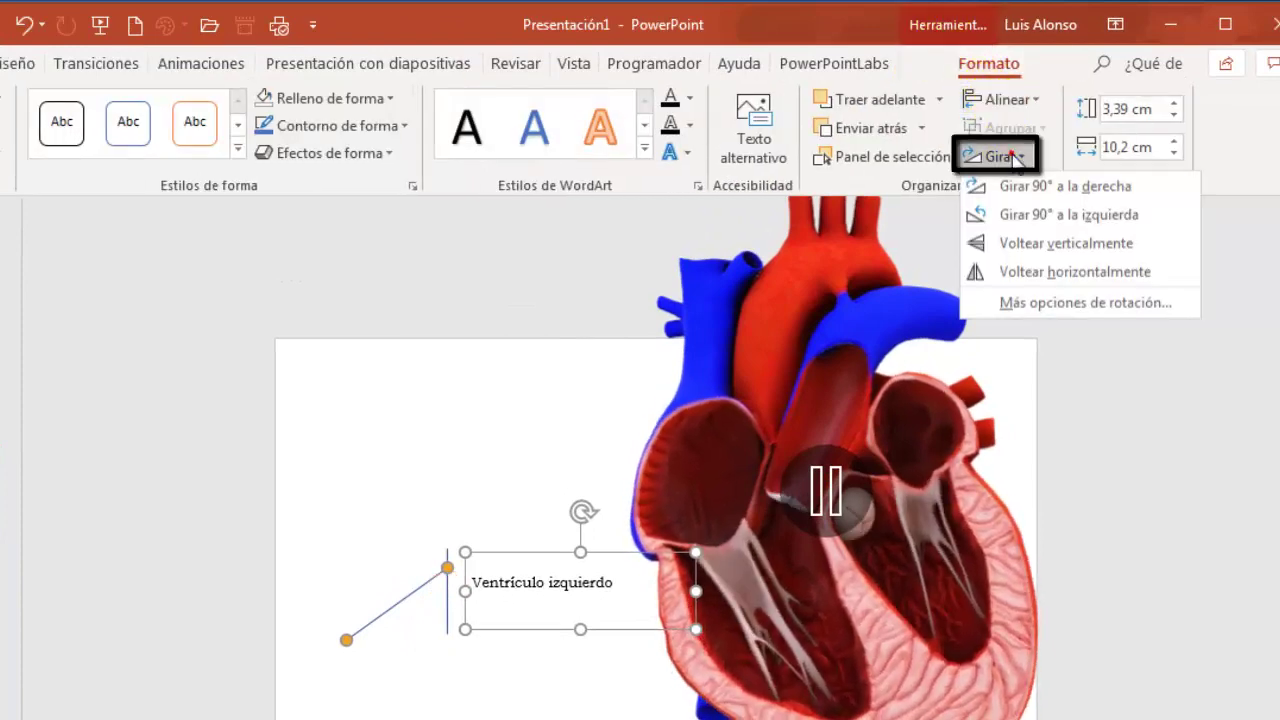
left_click(1000, 272)
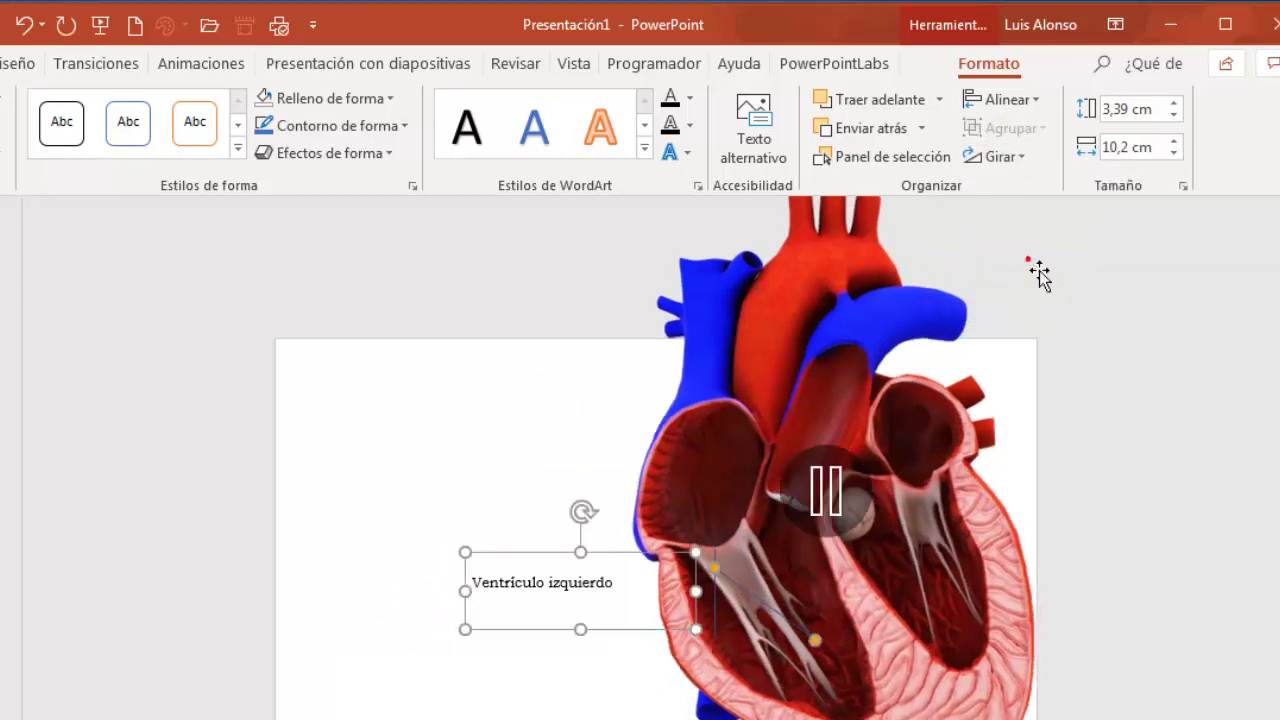
mouse_move(753, 600)
left_mouse_down()
mouse_move(651, 607)
mouse_move(665, 622)
left_mouse_up()
left_click_drag(724, 692, 735, 675)
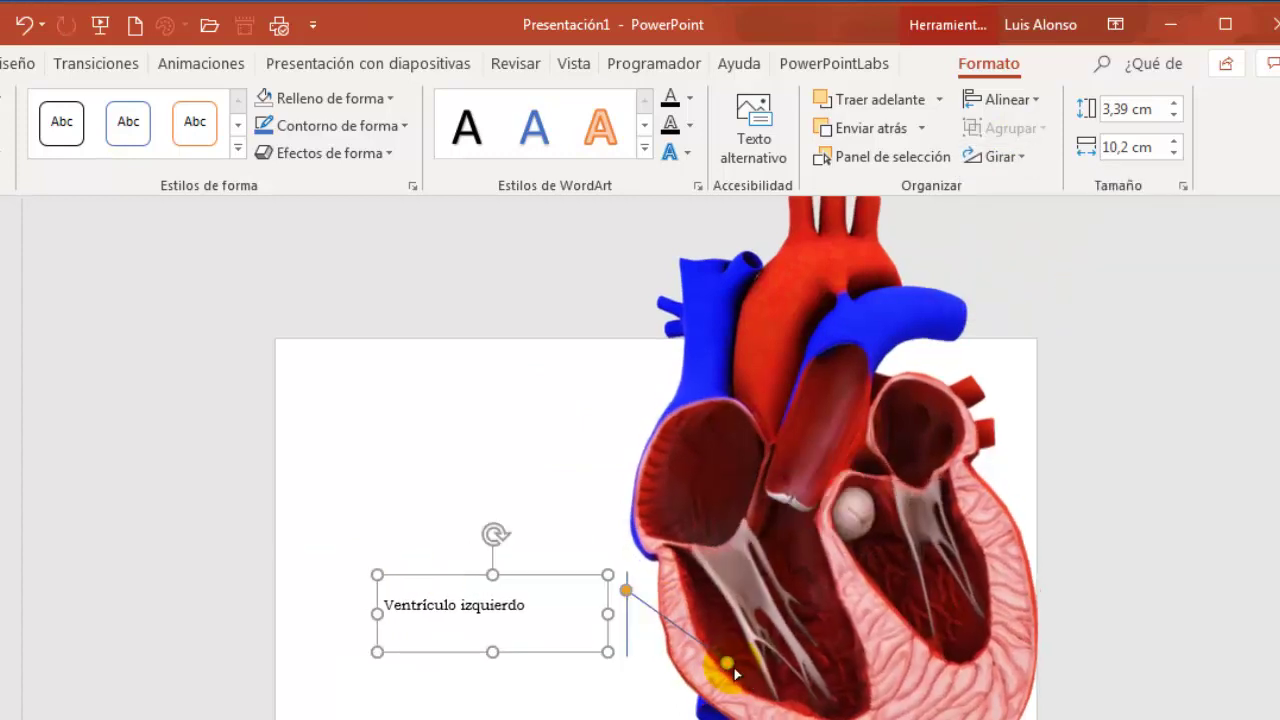
Change the word 'izquierdo' in the callout label to 'derecho'.
left_click(489, 606)
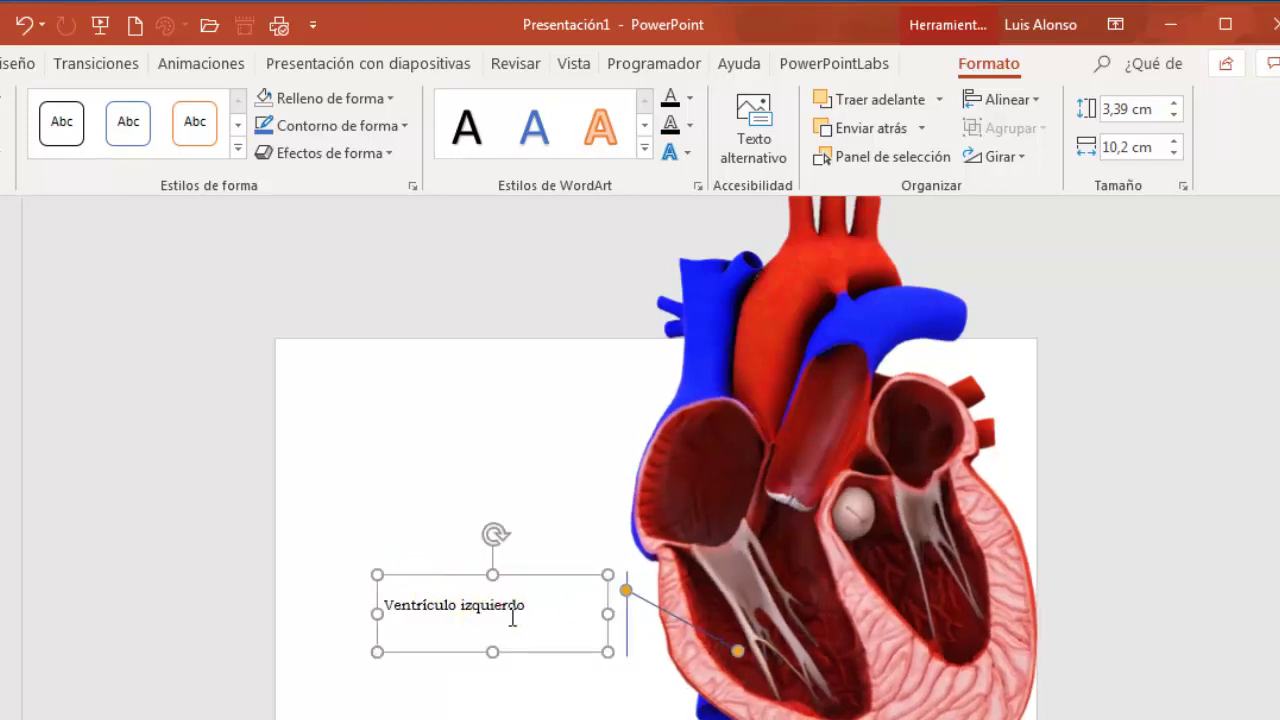
double_click(510, 606)
type("derech")
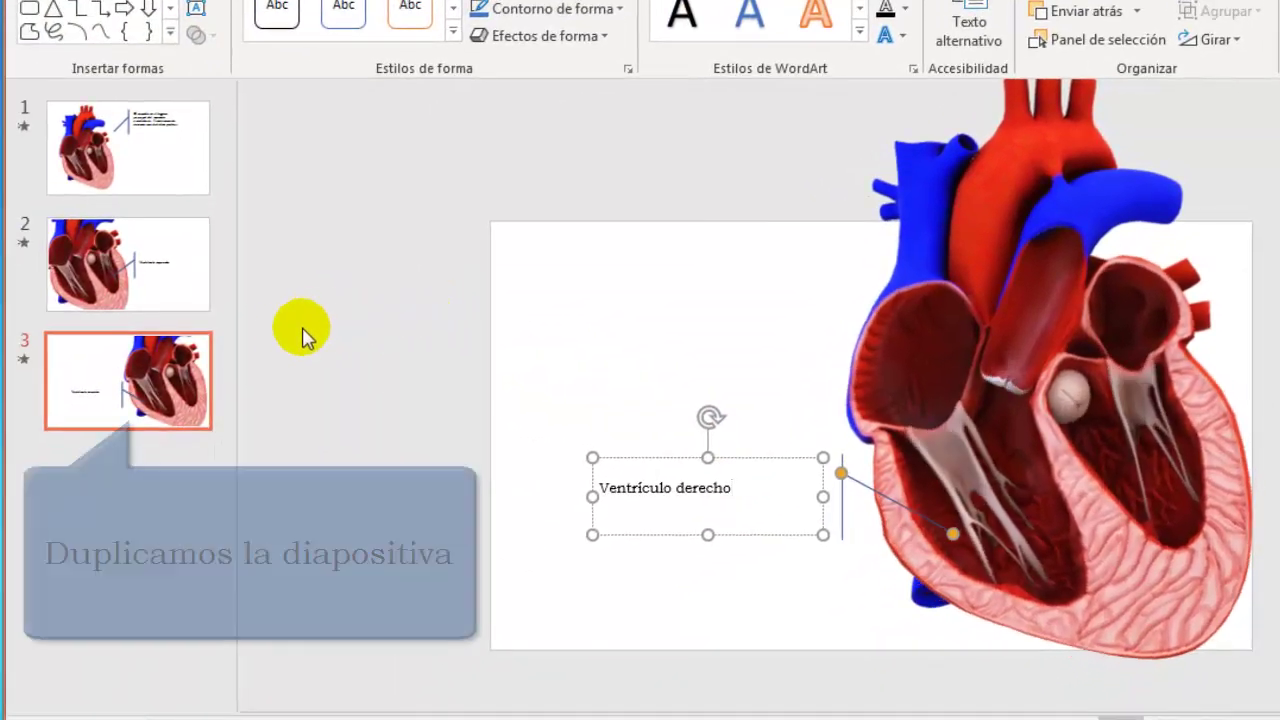
Duplicate slide 3 to create slide 4.
right_click(146, 366)
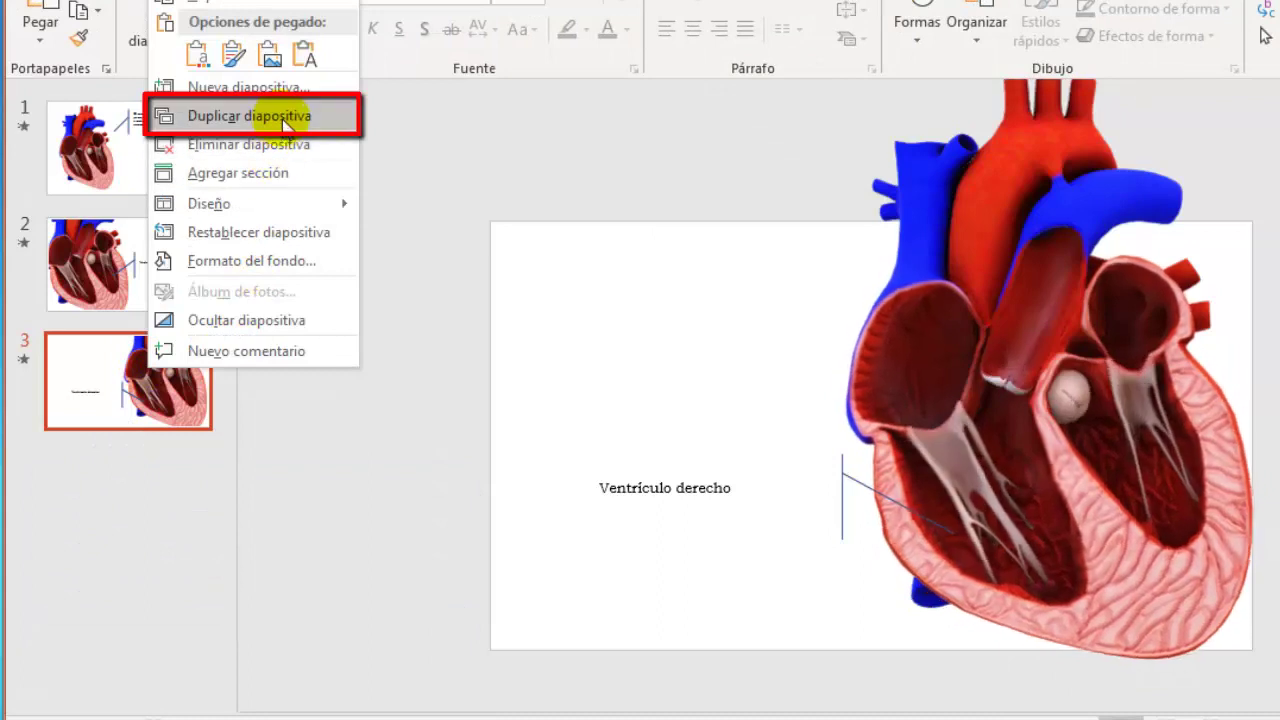
left_click(282, 118)
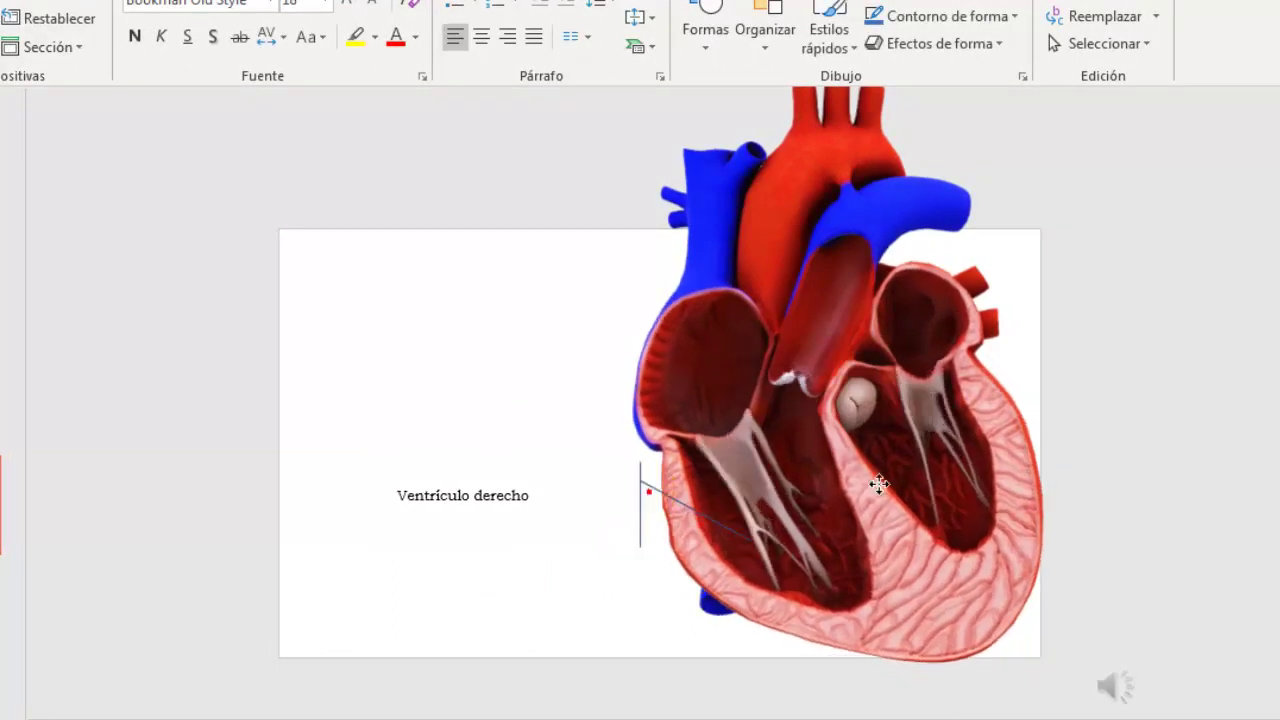
Move the Ventrículo derecho callout to the right edge, shift the heart left and rotate it.
mouse_move(658, 505)
left_mouse_down()
mouse_move(1170, 353)
mouse_move(1198, 296)
left_mouse_up()
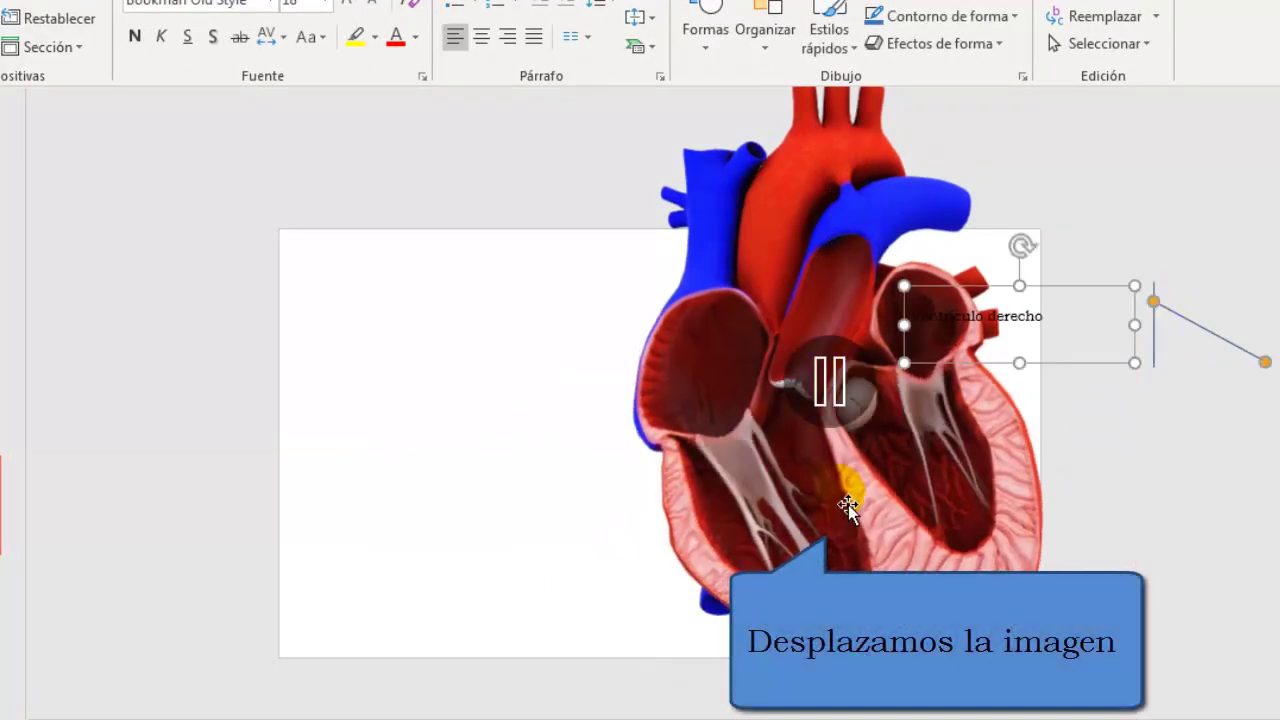
left_click_drag(870, 525, 509, 549)
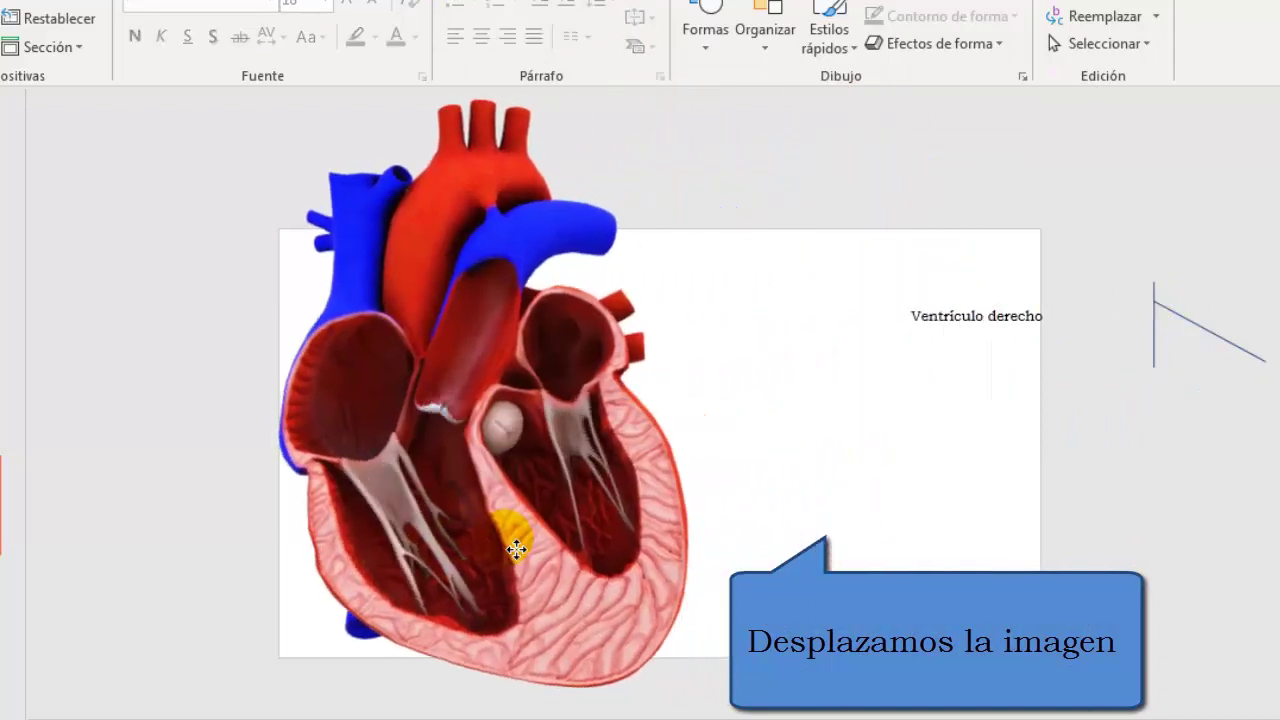
left_click_drag(467, 406, 489, 424)
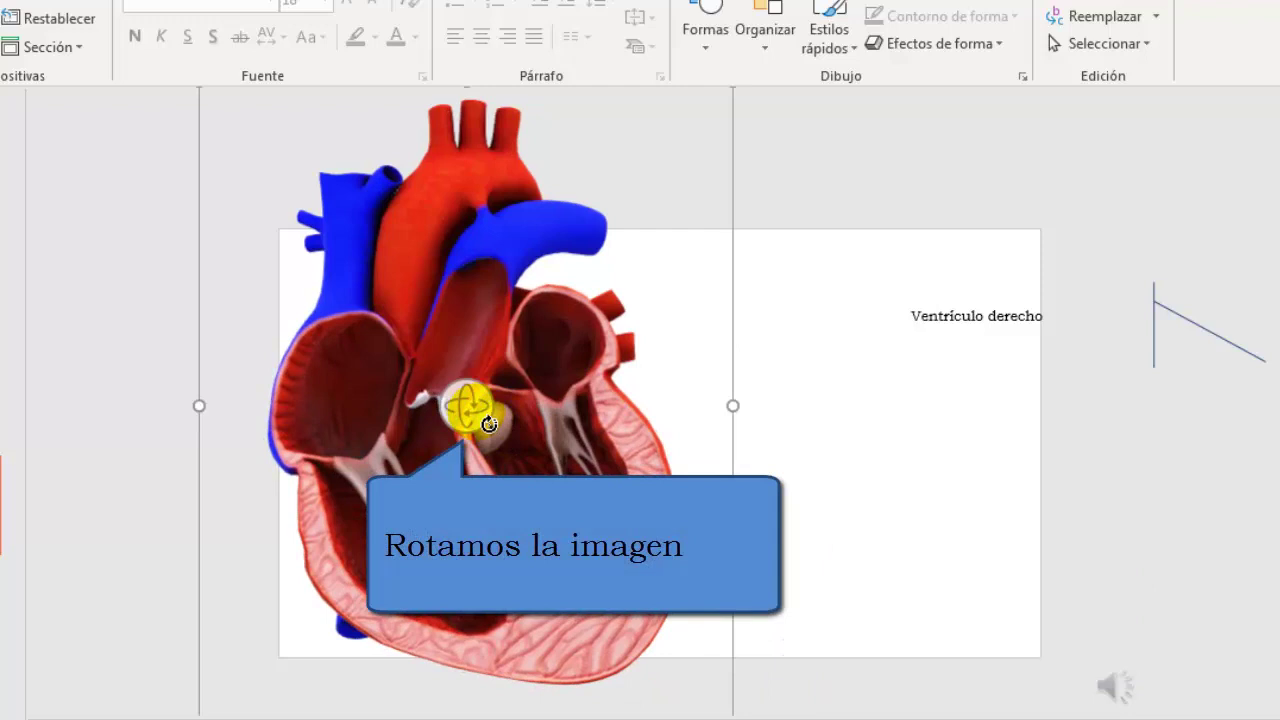
left_click_drag(489, 424, 486, 419)
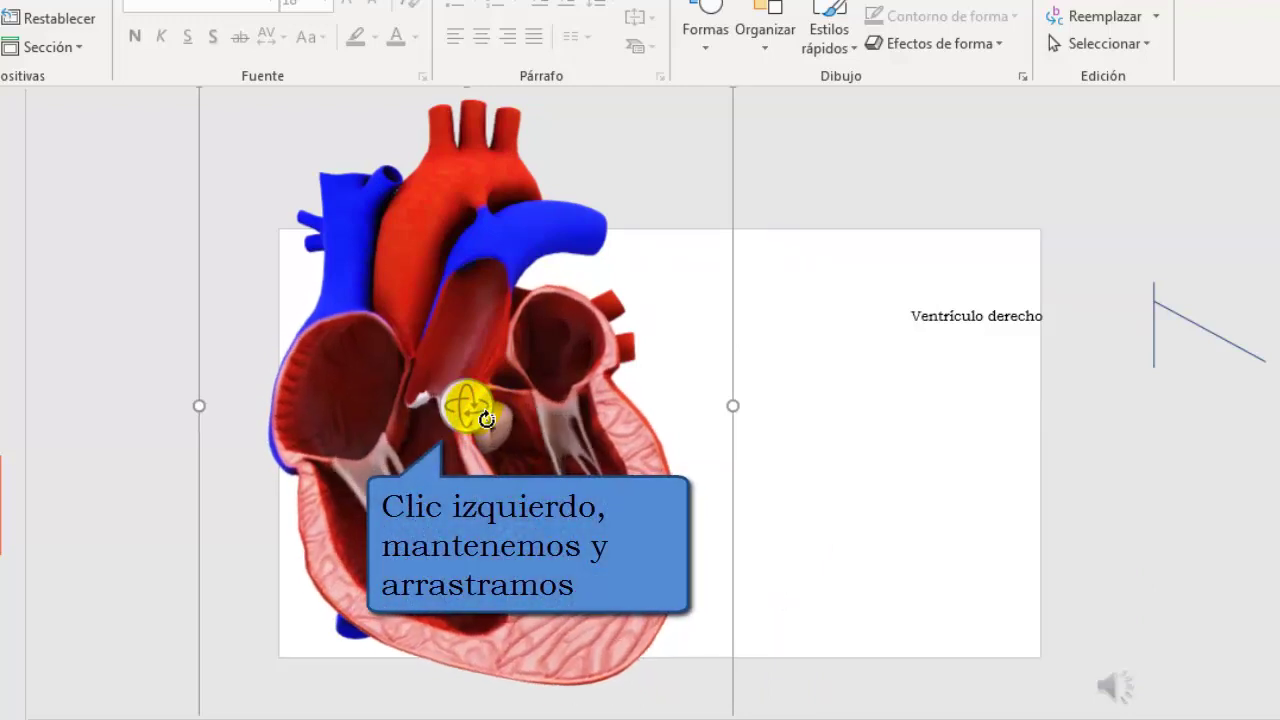
mouse_move(486, 419)
left_mouse_down()
mouse_move(332, 440)
mouse_move(335, 427)
left_mouse_up()
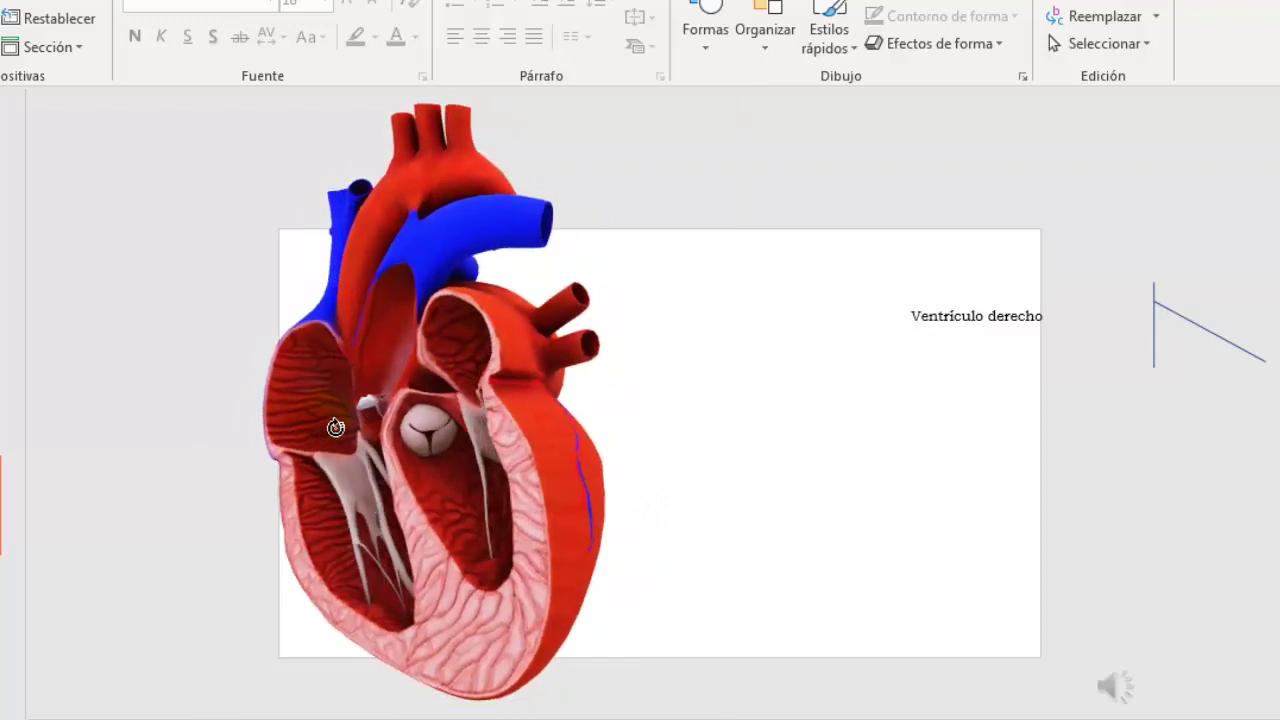
left_click_drag(506, 334, 556, 356)
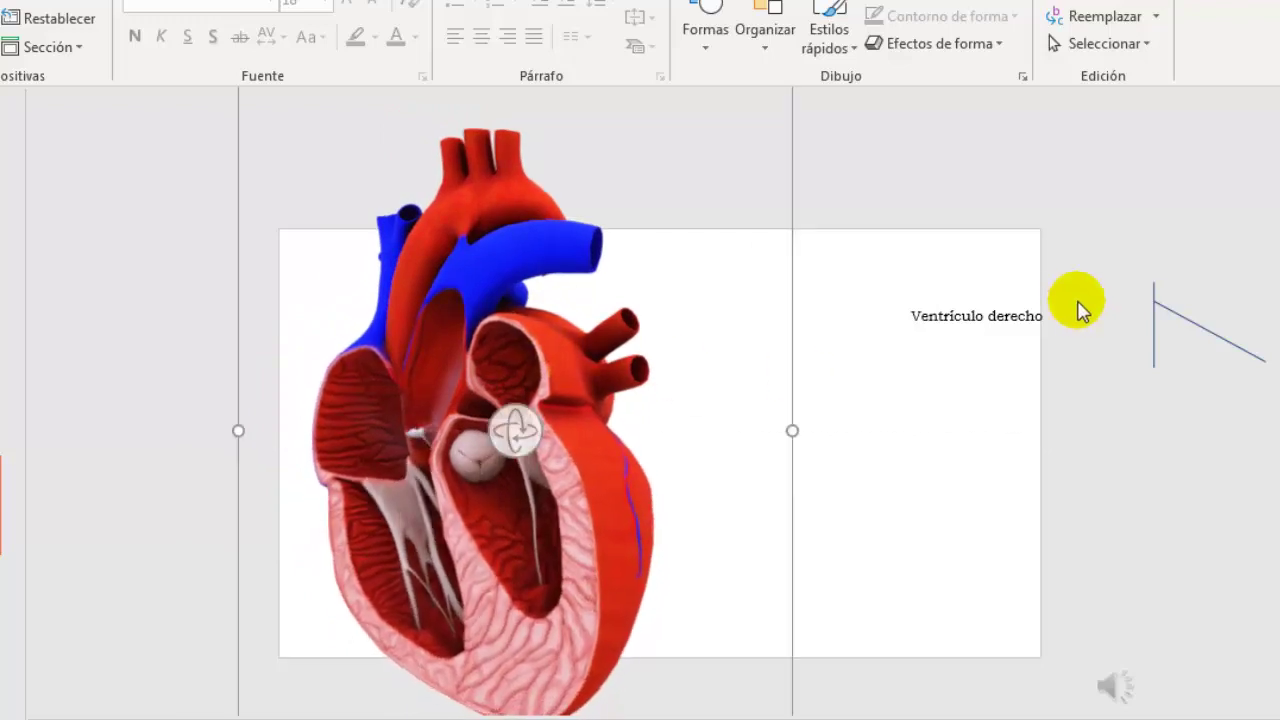
left_click(1032, 317)
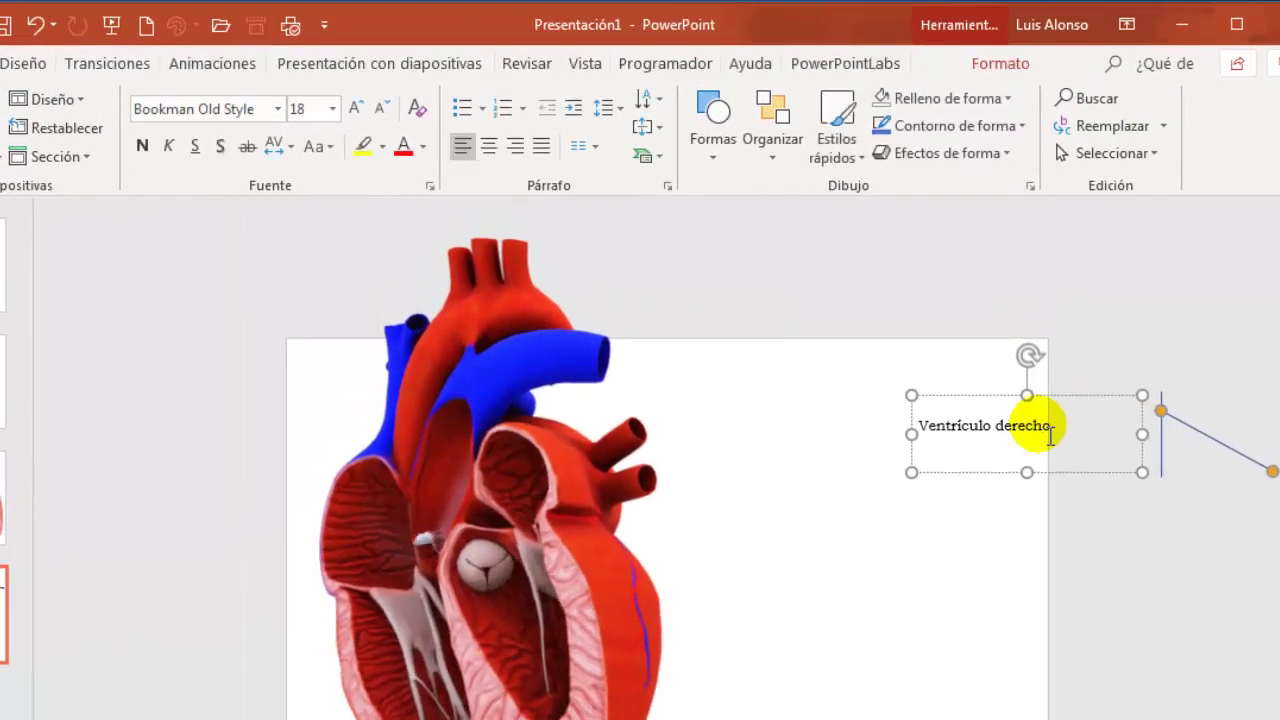
Flip the callout horizontally to point left and select its label for replacement.
left_click(958, 25)
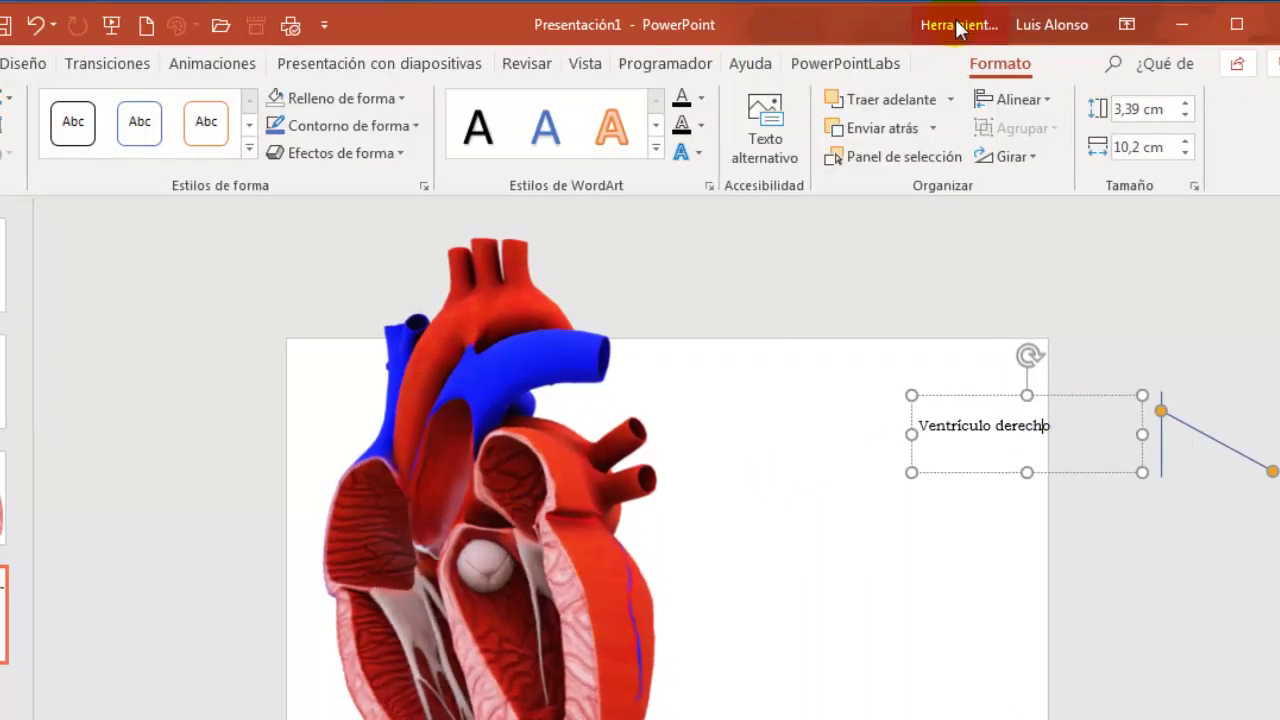
left_click(1033, 160)
left_click(1058, 274)
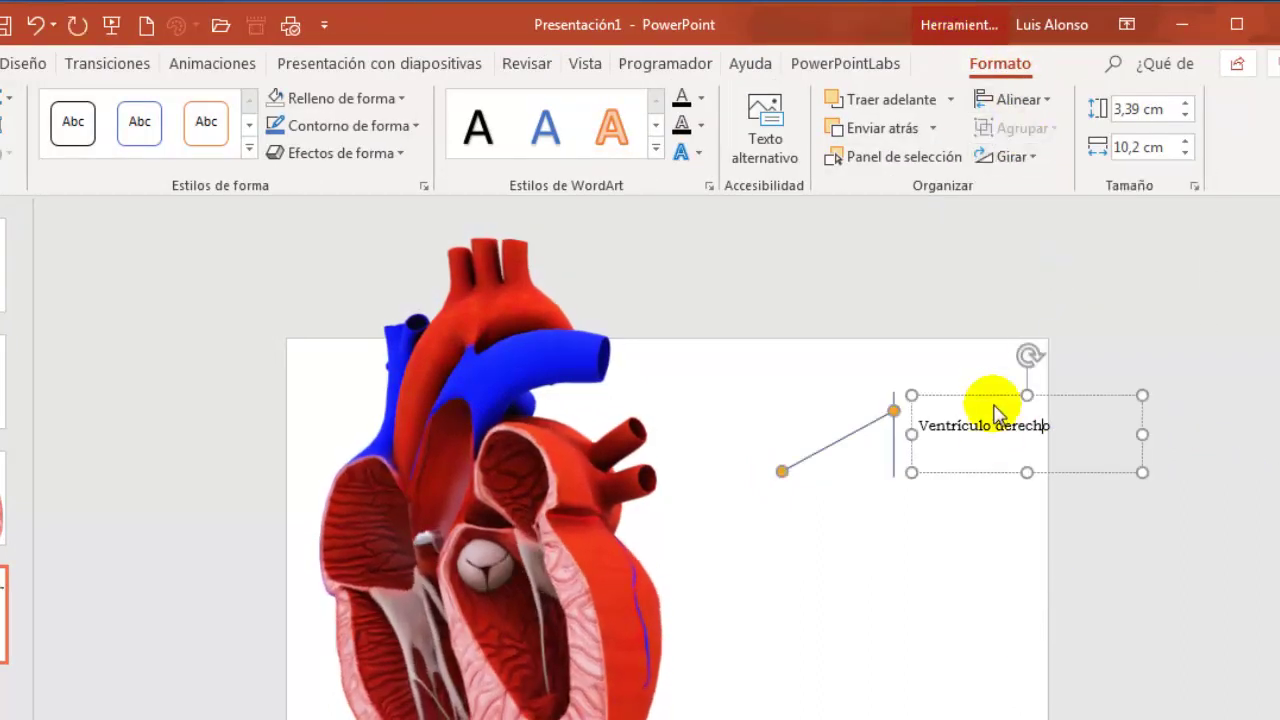
triple_click(830, 410)
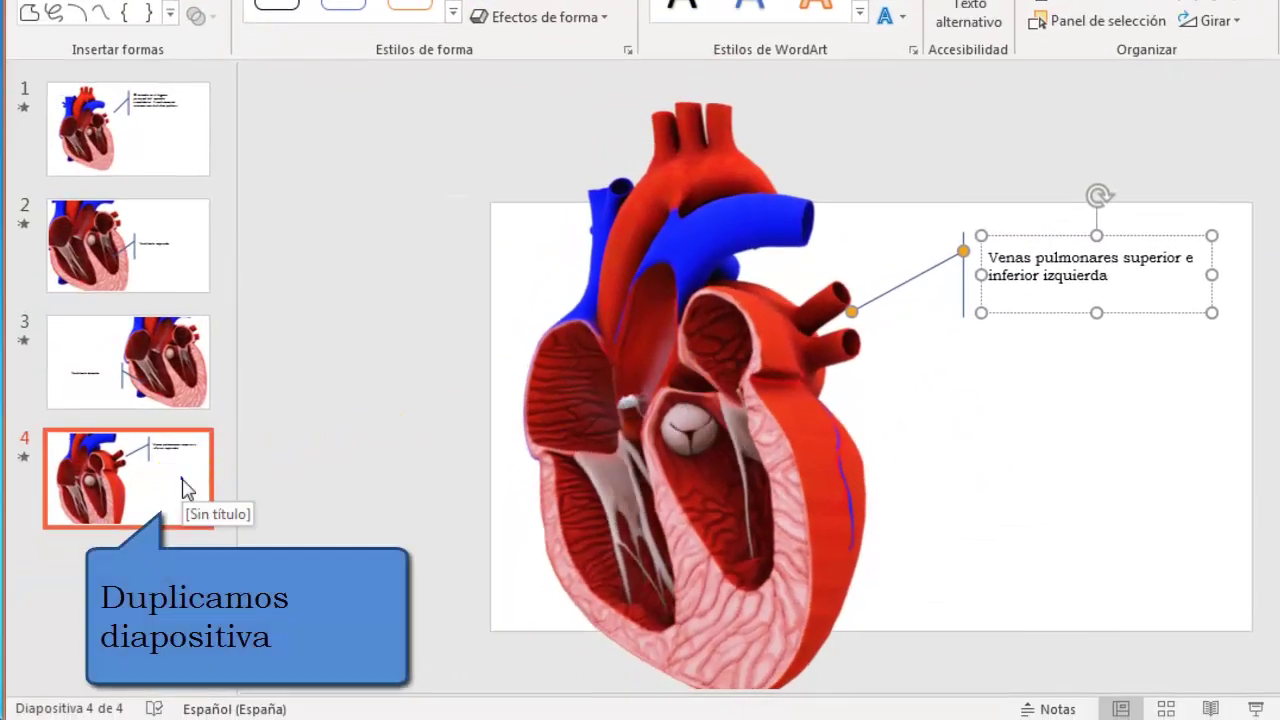
Duplicate slide 4 to create slide 5.
left_click(180, 482)
right_click(183, 479)
left_click(275, 237)
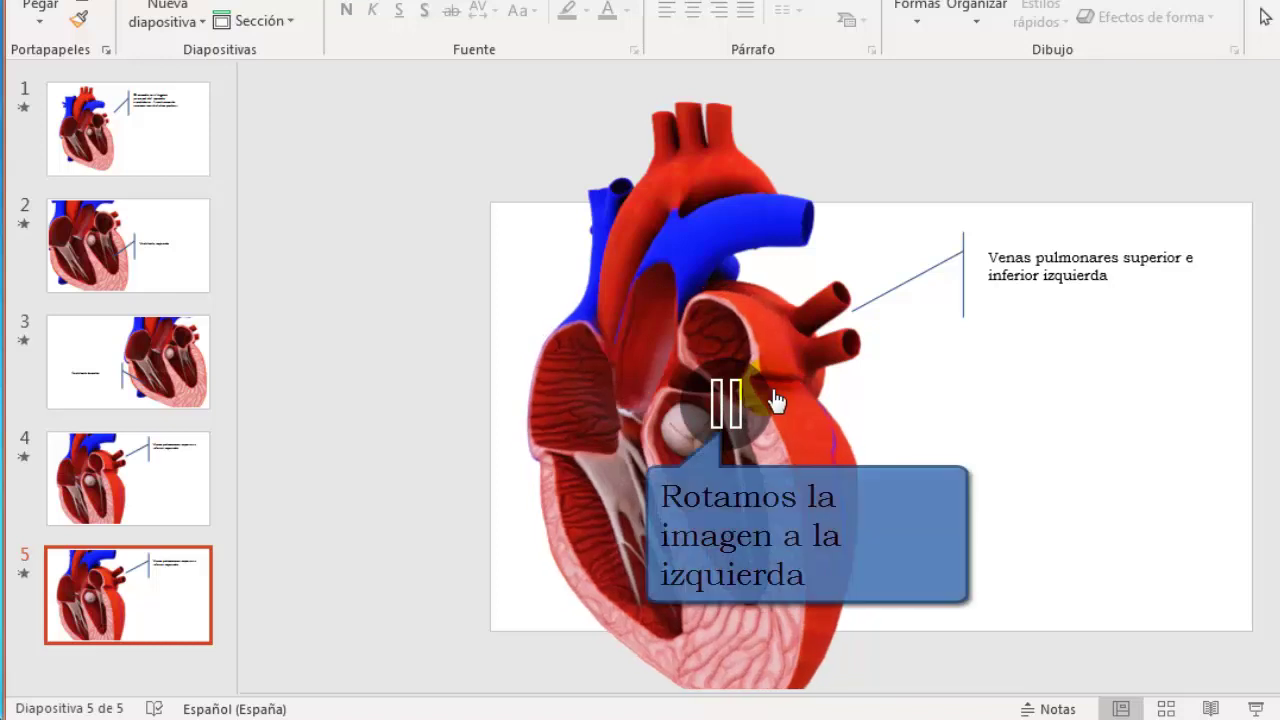
Turn the heart frontward, lower it, and begin relabelling the callout 'Arteria carótida común izquierda'.
left_click(815, 438)
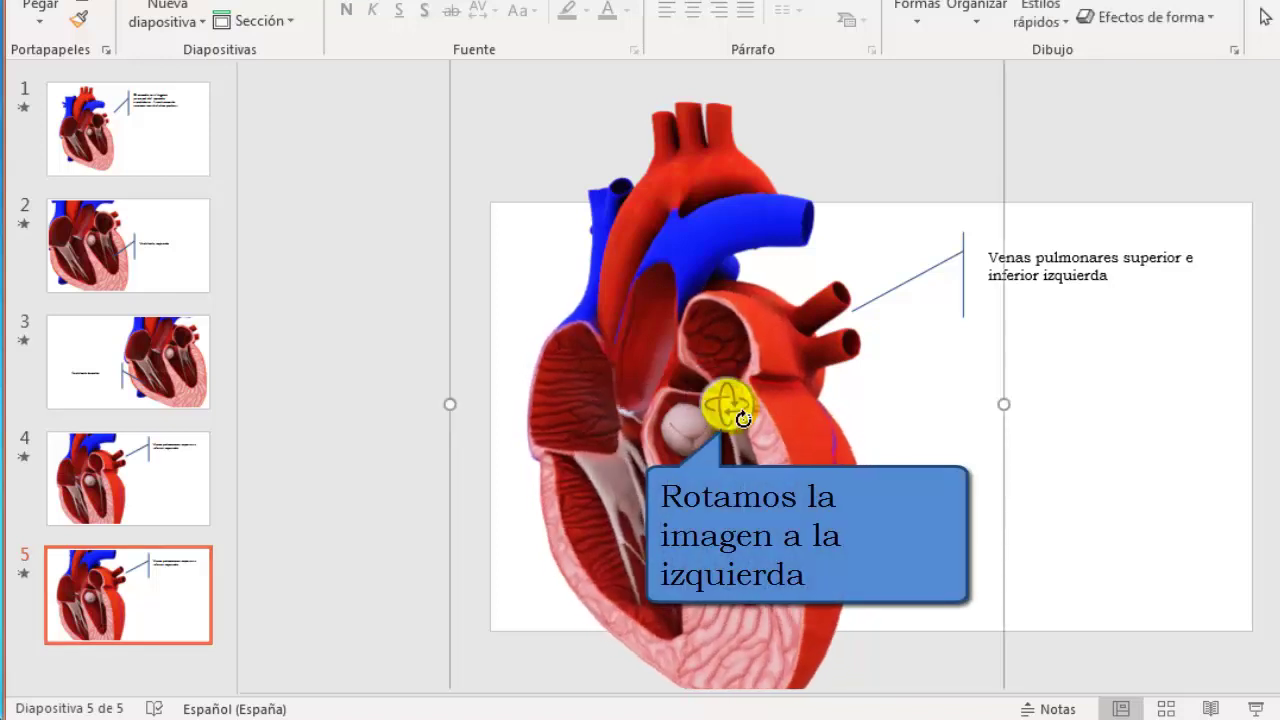
left_click_drag(725, 405, 256, 396)
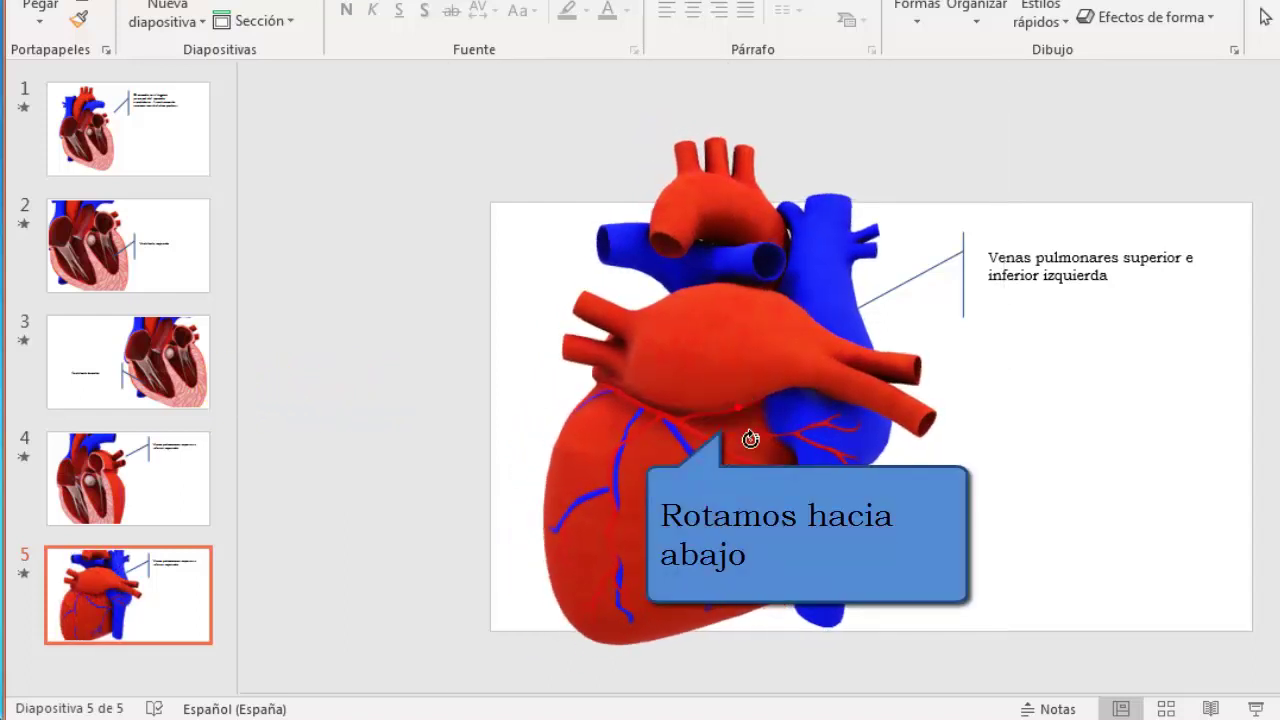
left_click_drag(750, 438, 783, 577)
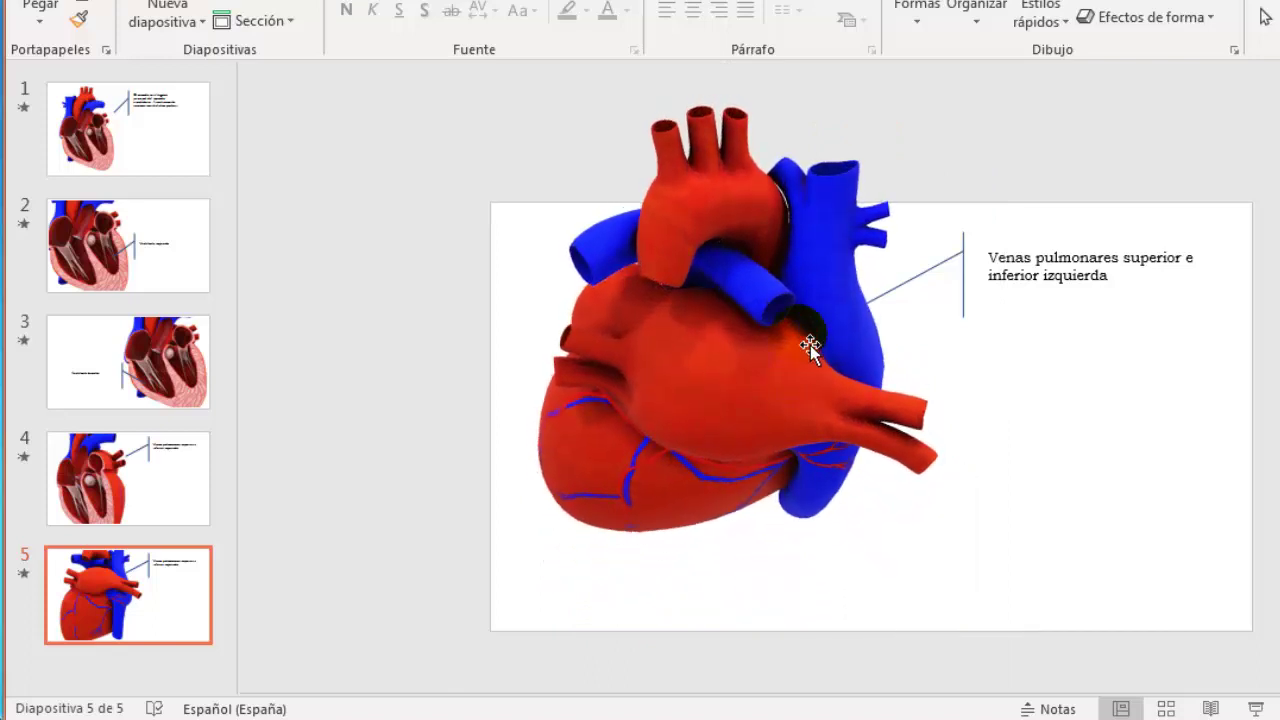
left_click_drag(817, 280, 770, 452)
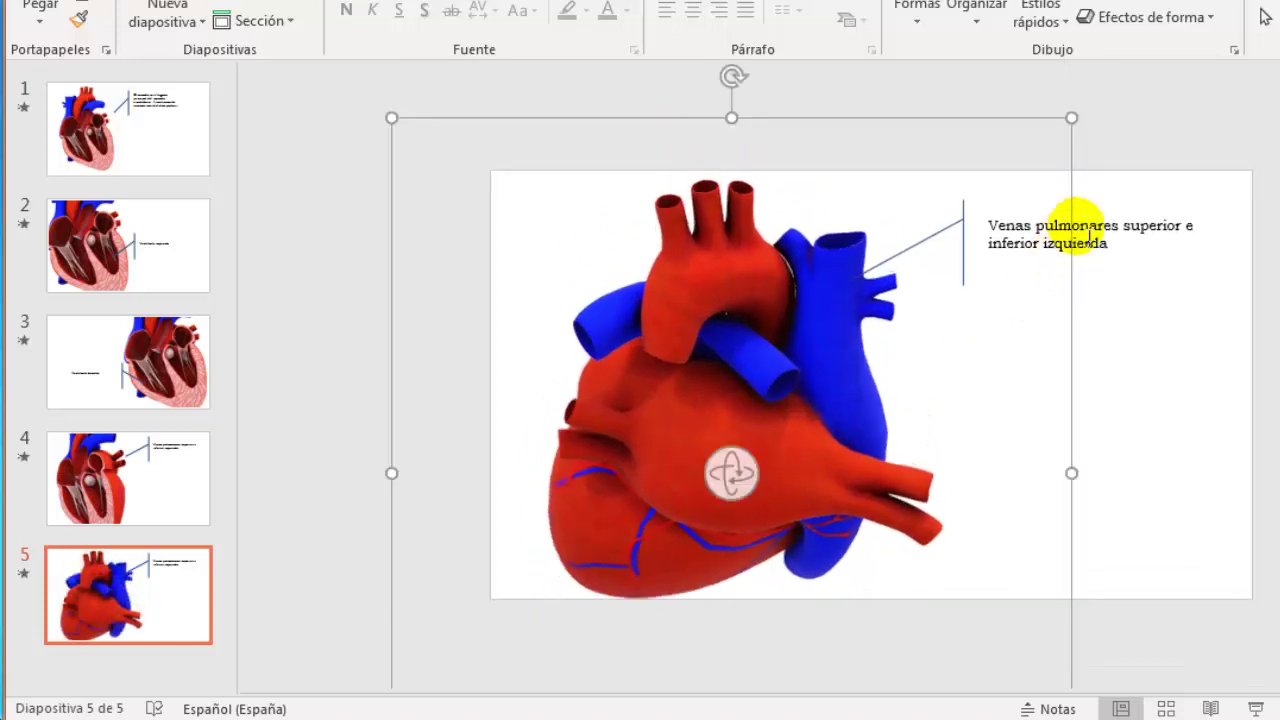
left_click(1131, 226)
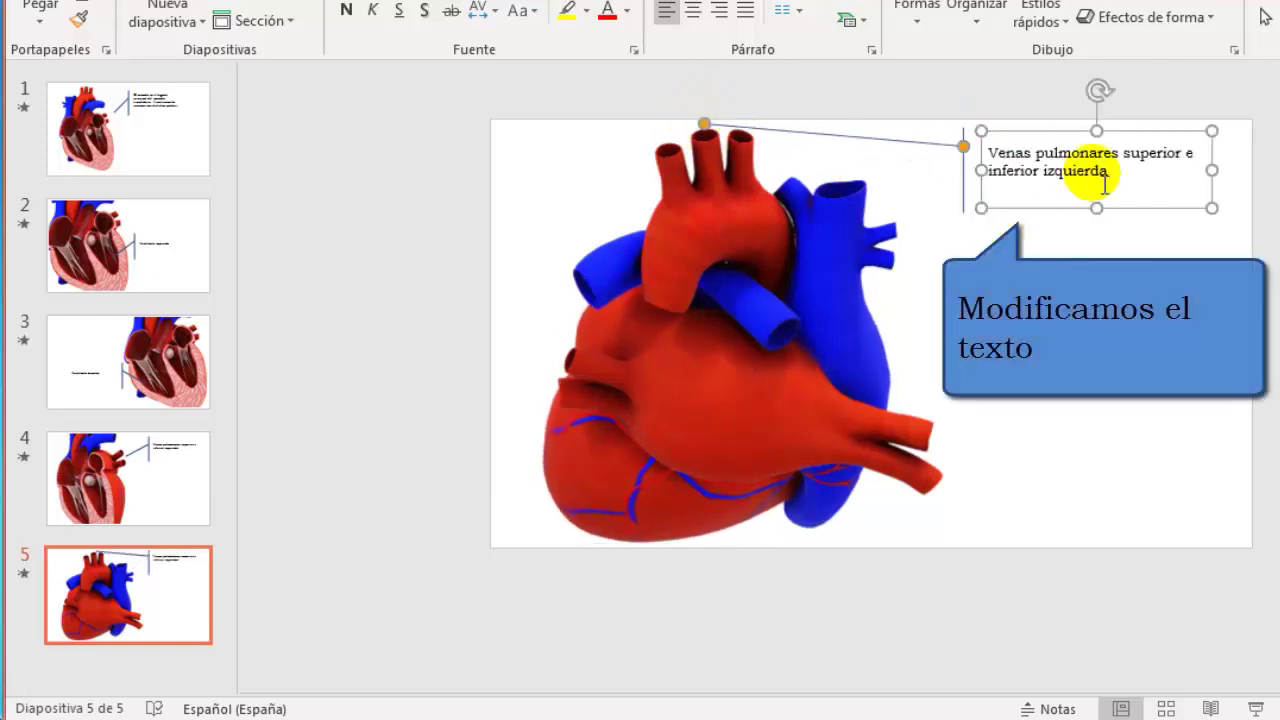
type("Arteria ca")
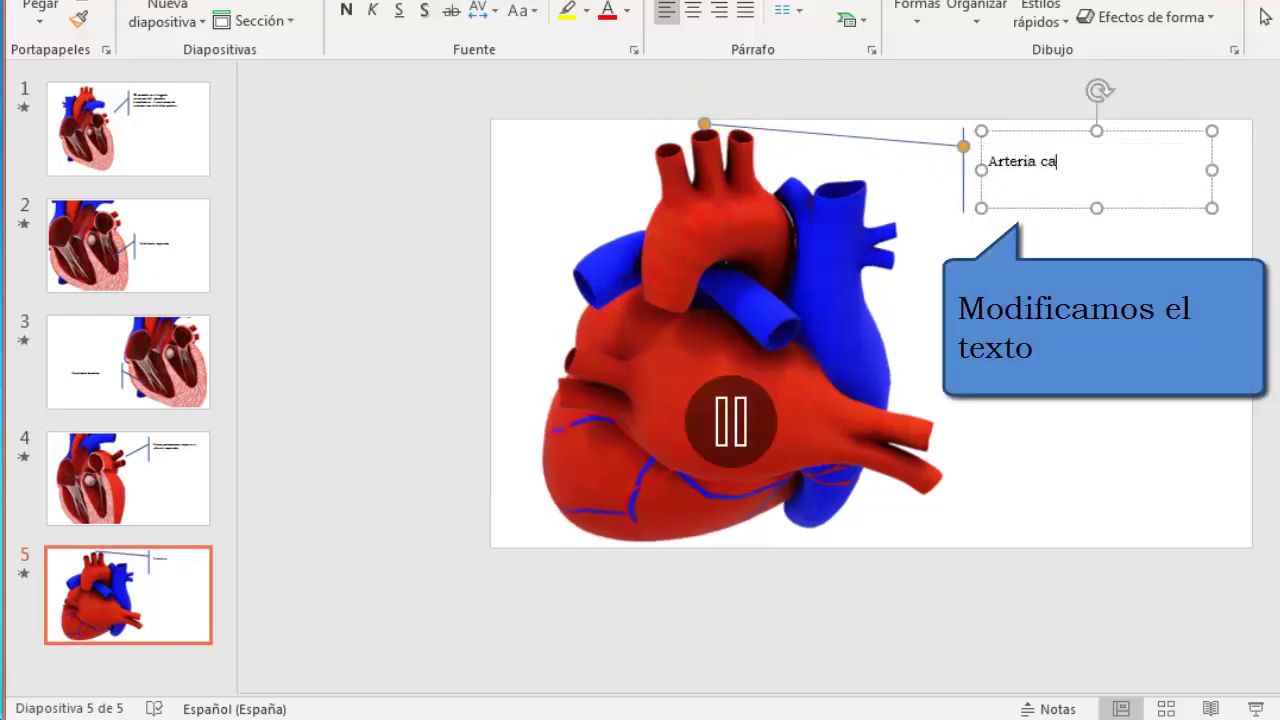
type("rótida común izquierda")
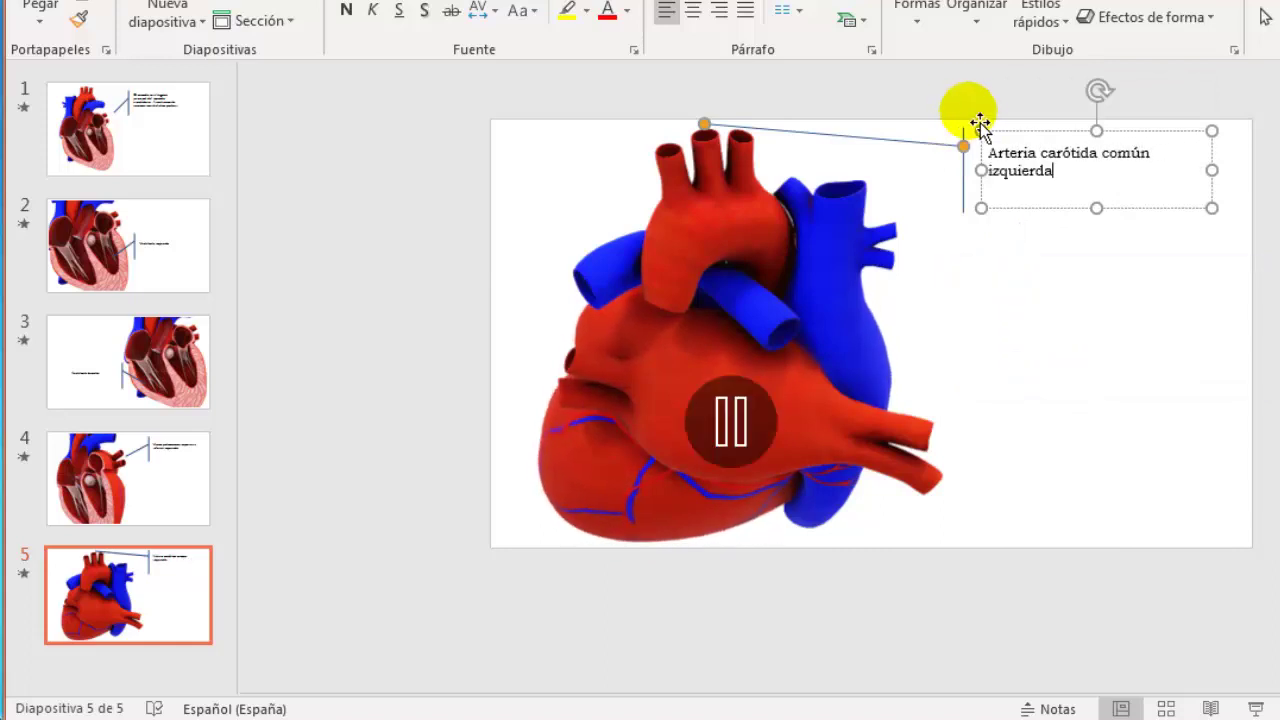
Duplicate slide 5 as slide 6 and rotate the heart to its cut-away front view.
right_click(162, 595)
left_click(250, 334)
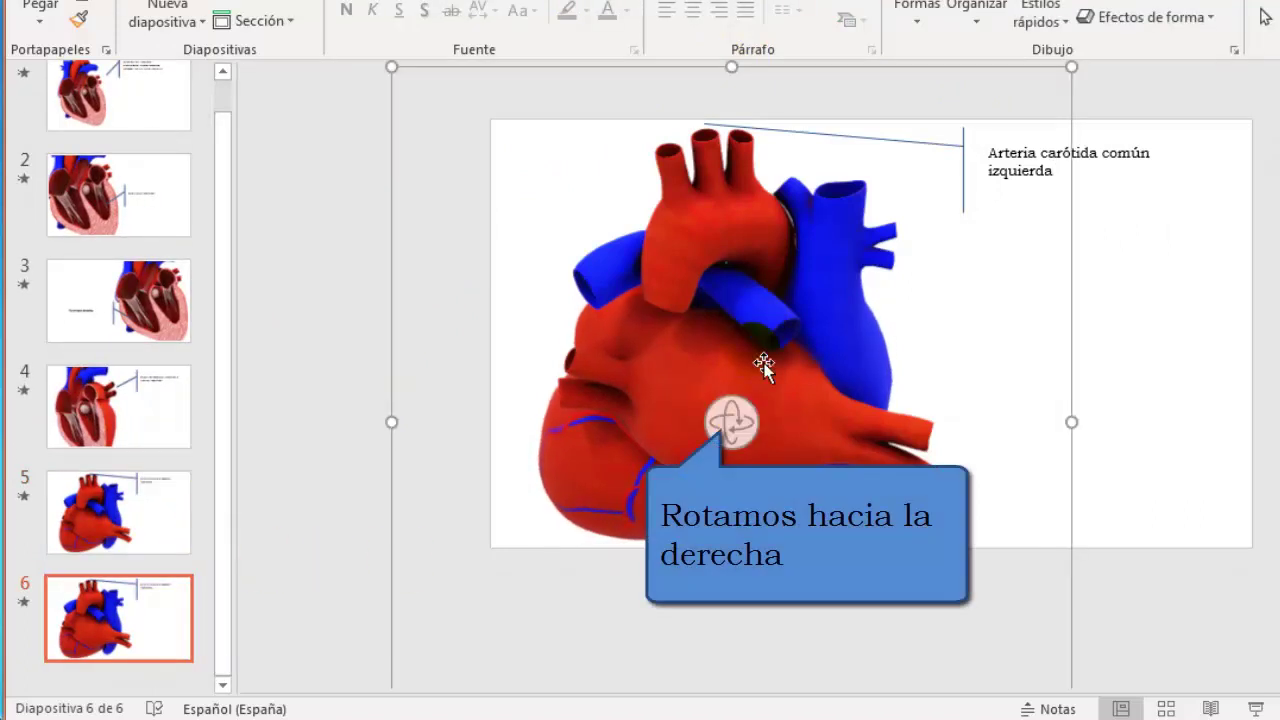
left_click_drag(754, 435, 1171, 309)
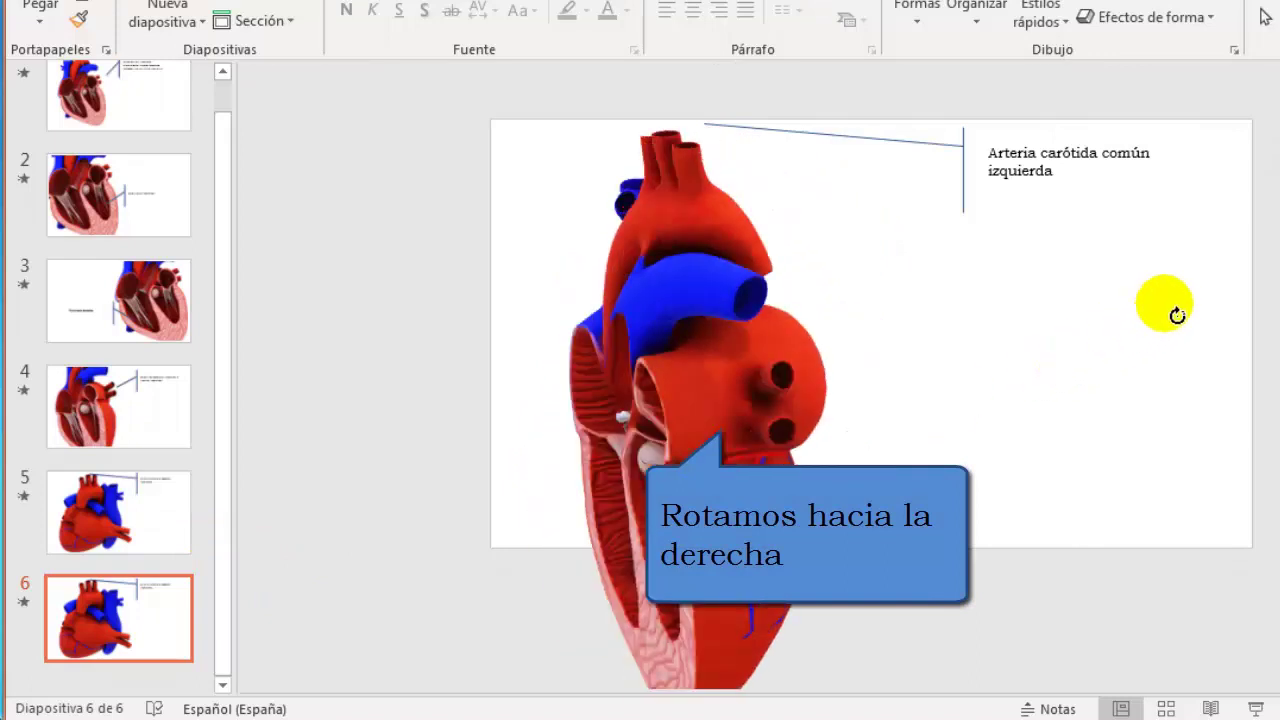
left_click(674, 462)
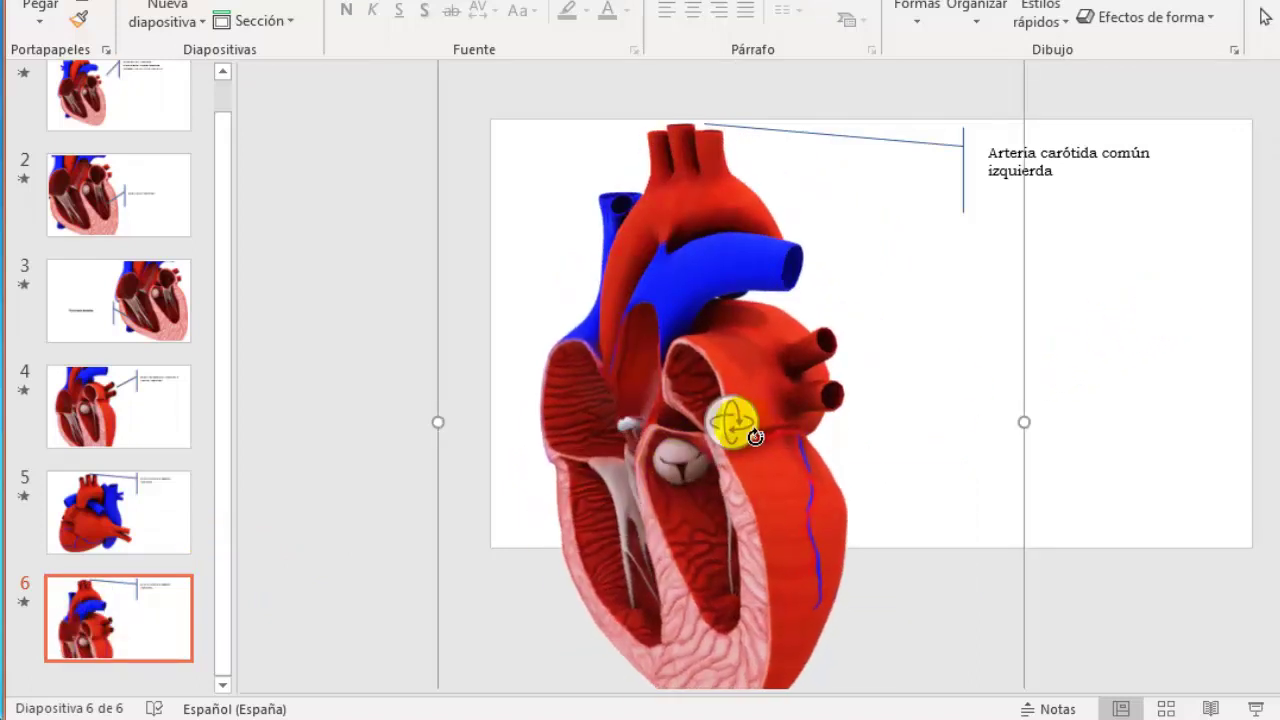
left_click_drag(755, 436, 871, 420)
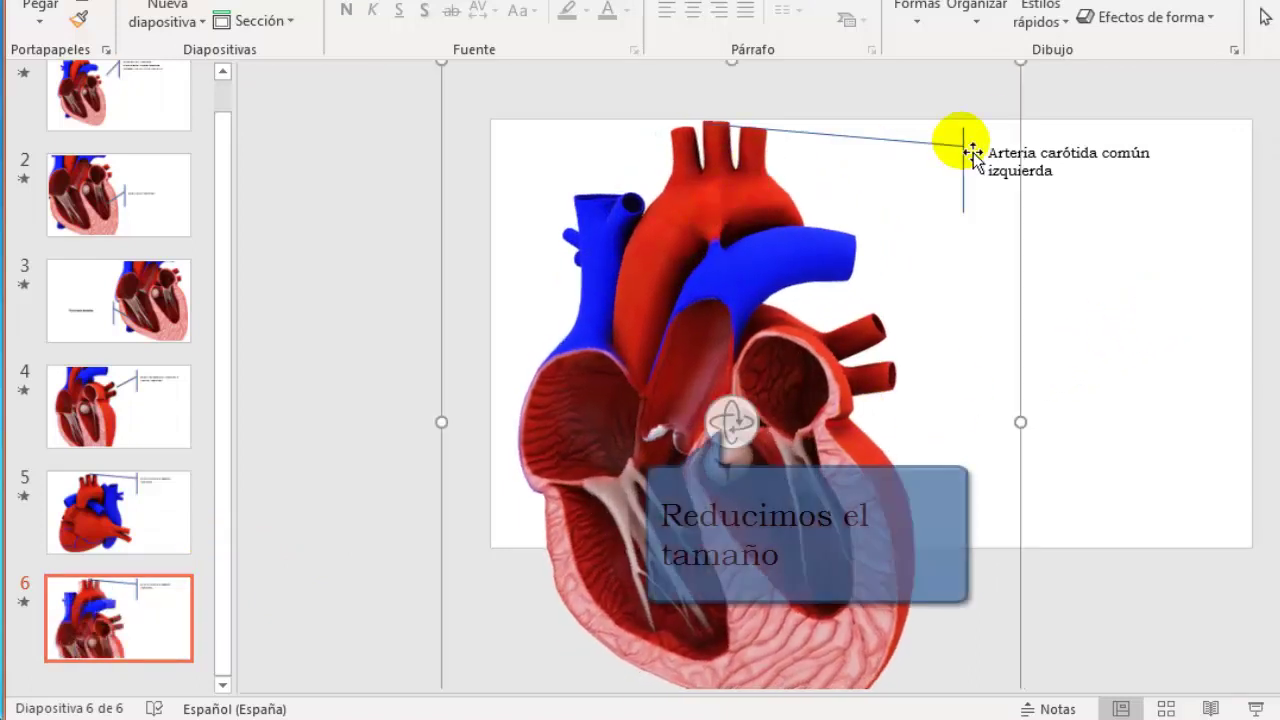
Shrink the heart from its corners, move it up and turn it more frontal.
left_click_drag(1020, 61, 932, 179)
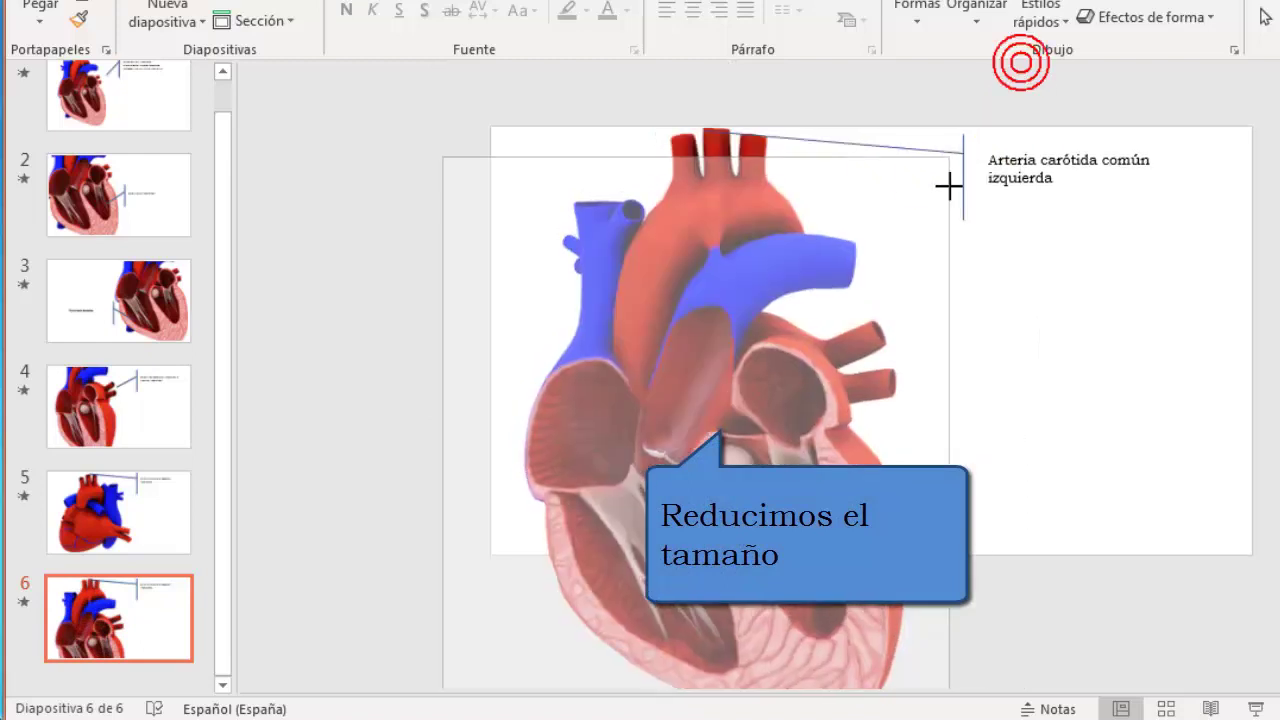
left_click(922, 268)
left_click_drag(932, 690, 855, 512)
mouse_move(457, 616)
left_mouse_down()
mouse_move(507, 621)
mouse_move(546, 598)
left_mouse_up()
mouse_move(675, 432)
left_mouse_down()
mouse_move(714, 357)
mouse_move(900, 314)
left_mouse_up()
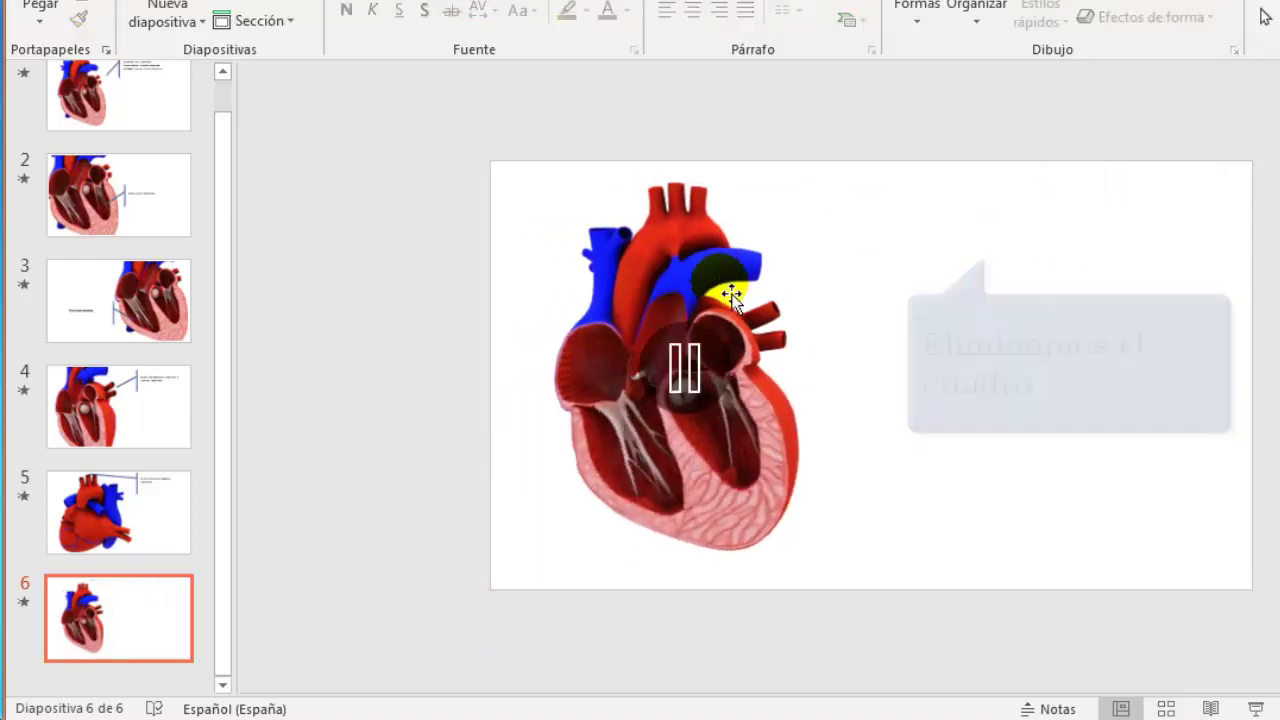
left_click(738, 300)
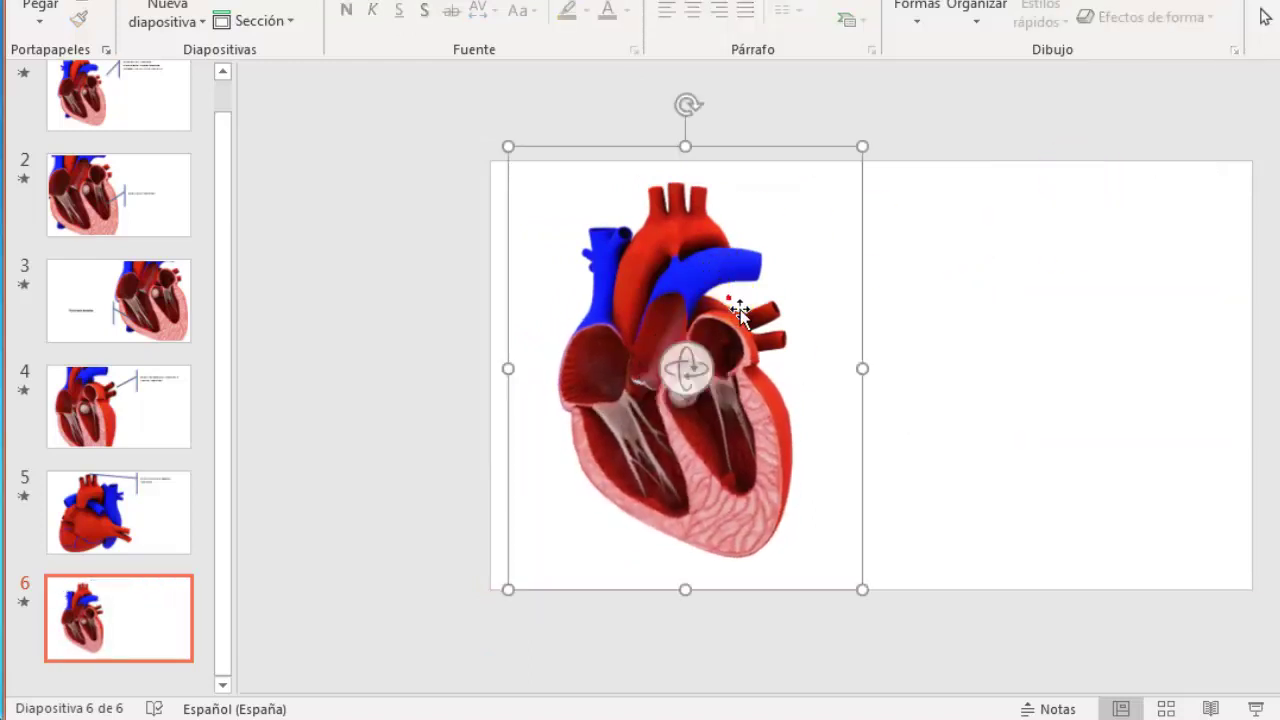
Turn on Panorámica y zoom for the slide 6 heart, then zoom and pan until the whole heart fills its frame.
right_click(749, 378)
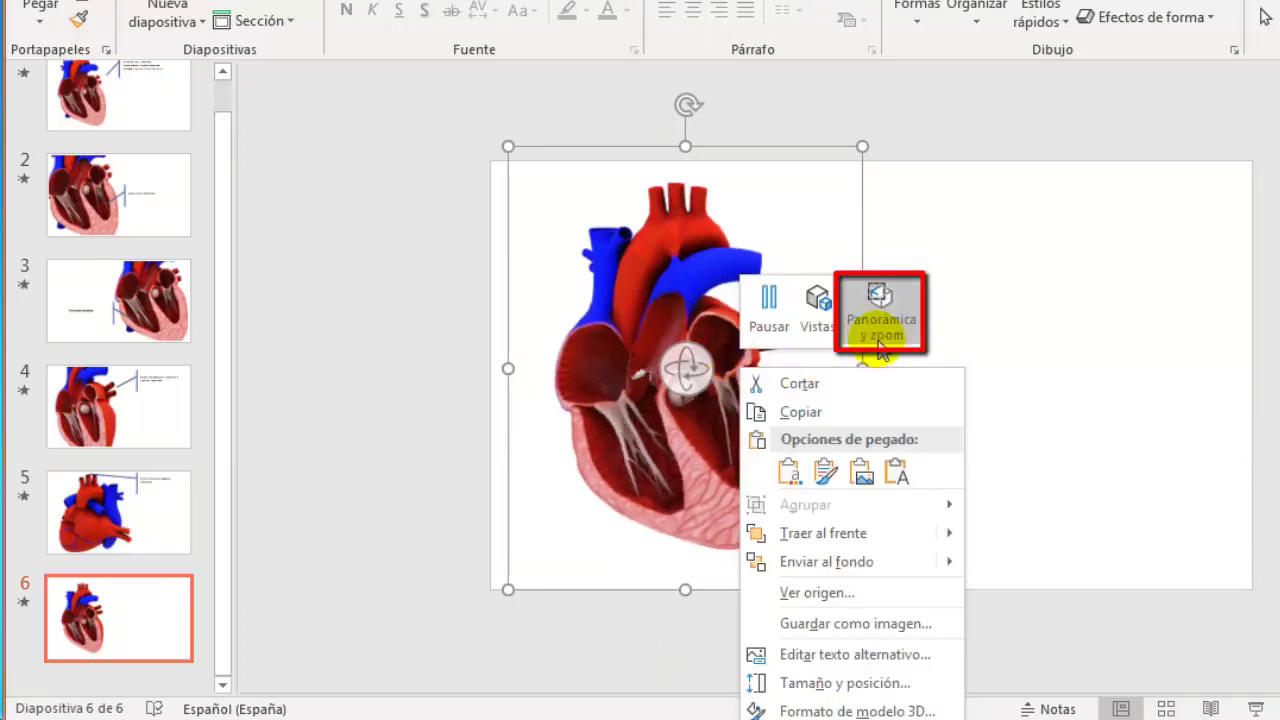
left_click(889, 312)
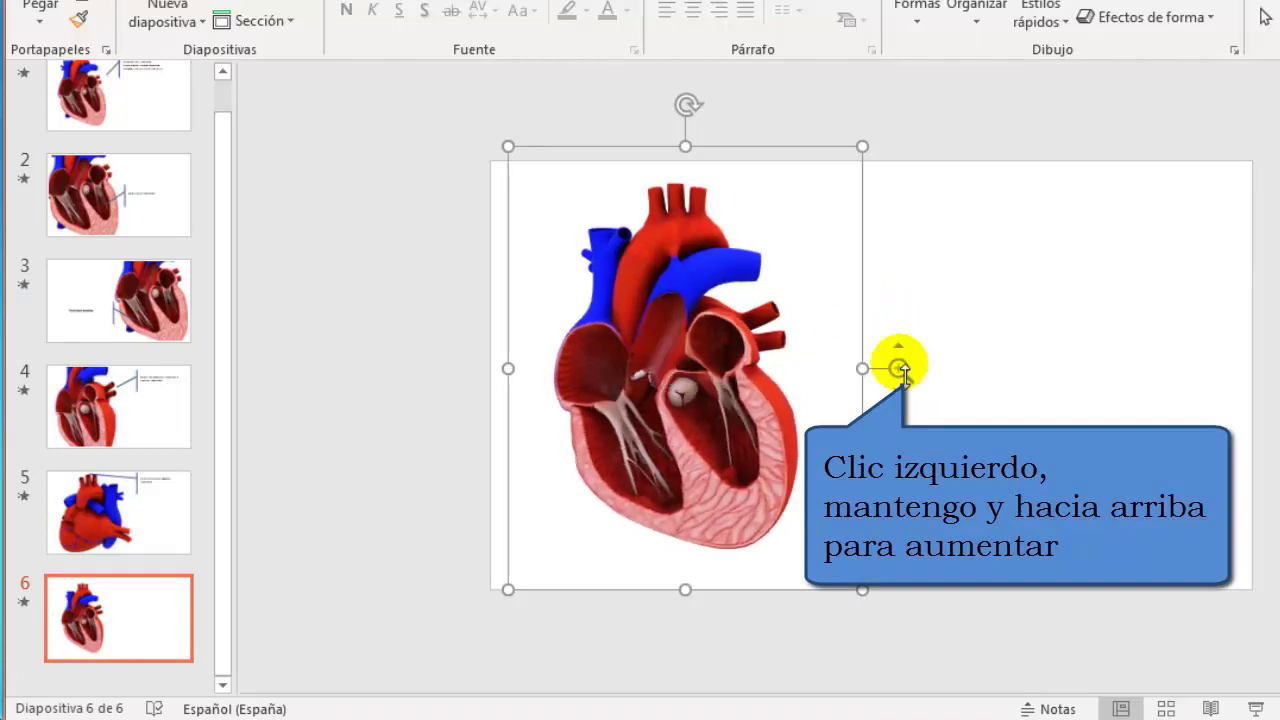
left_click_drag(899, 368, 918, 244)
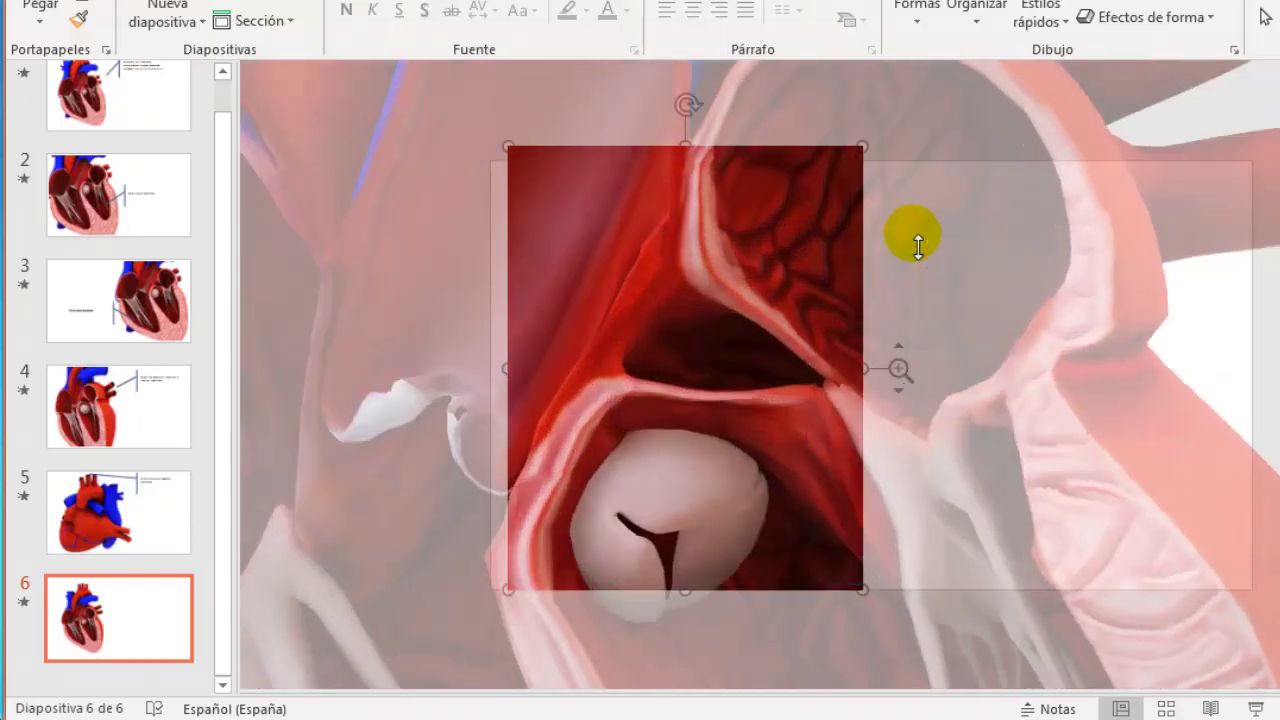
left_click_drag(918, 244, 906, 378)
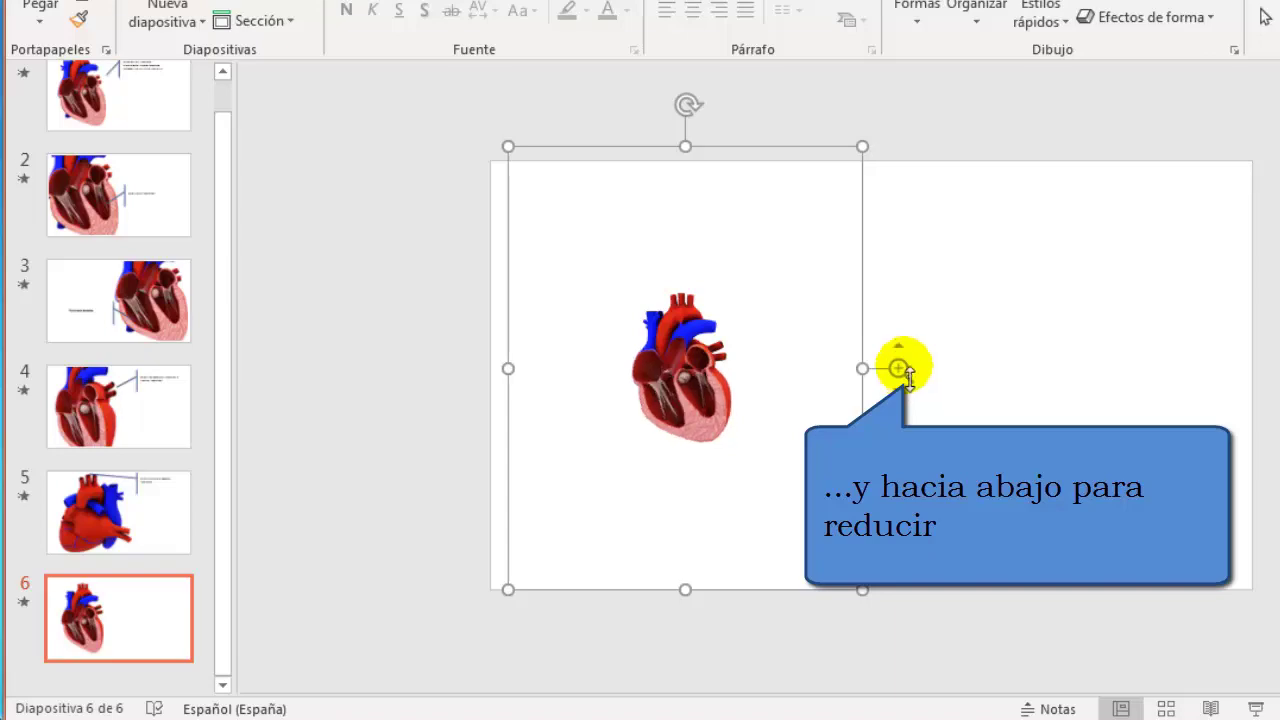
left_click_drag(913, 322, 914, 250)
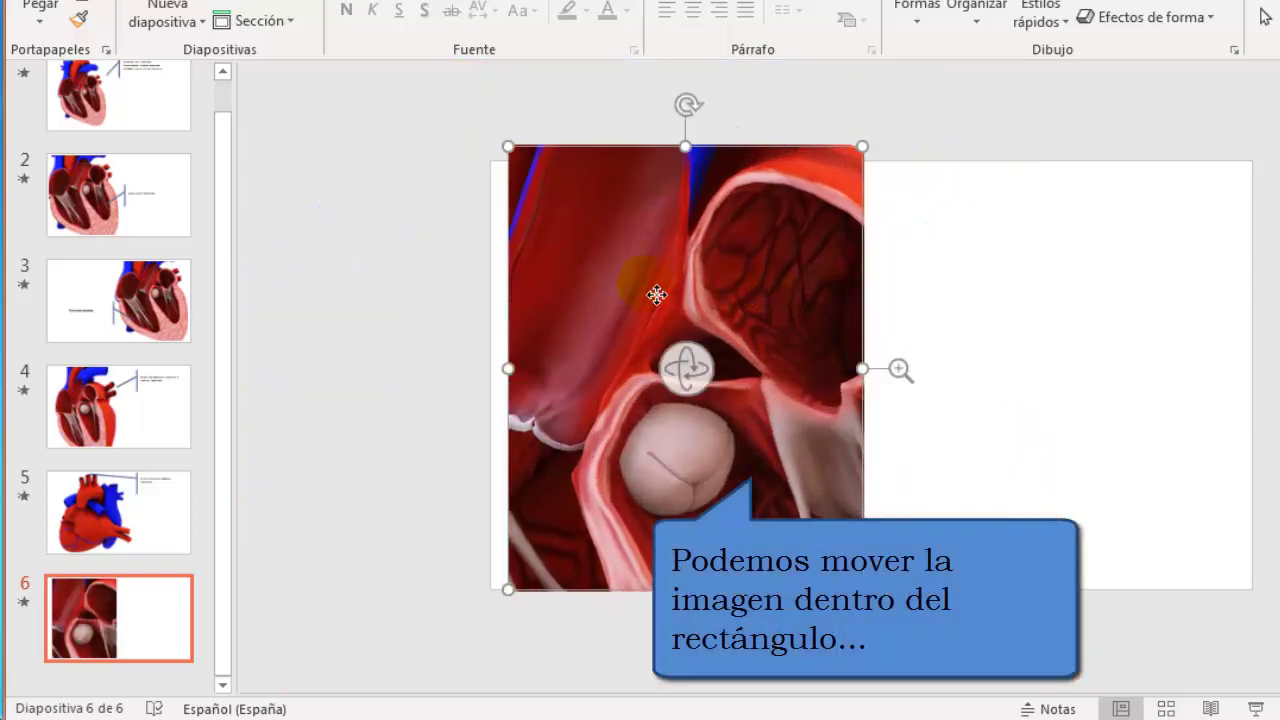
mouse_move(656, 295)
left_mouse_down()
mouse_move(637, 271)
mouse_move(764, 299)
mouse_move(667, 330)
left_mouse_up()
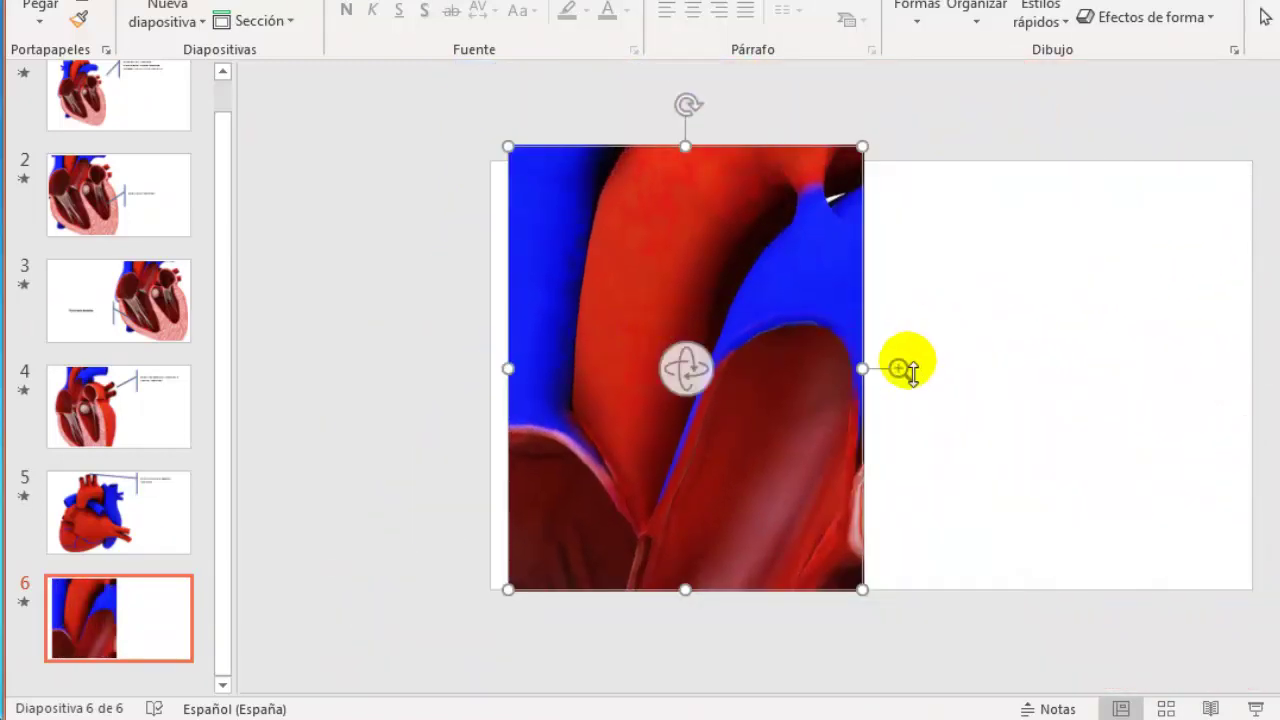
left_click_drag(905, 378, 910, 422)
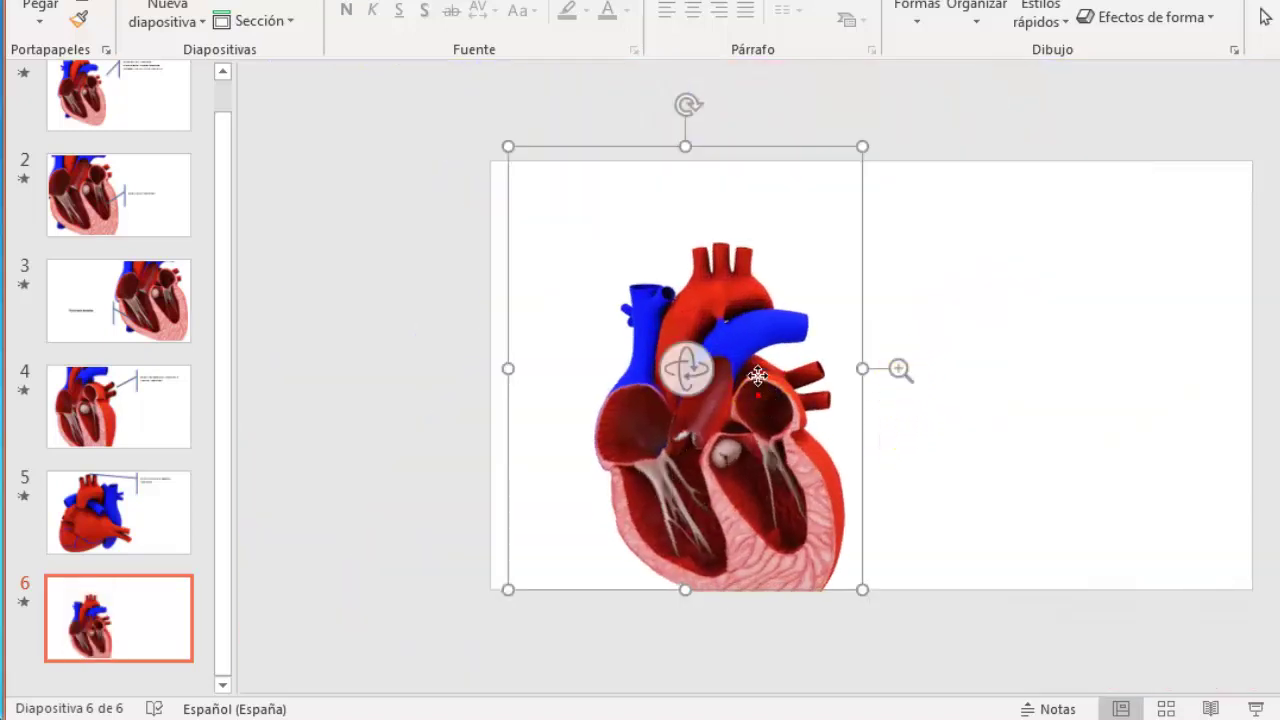
left_click(911, 373)
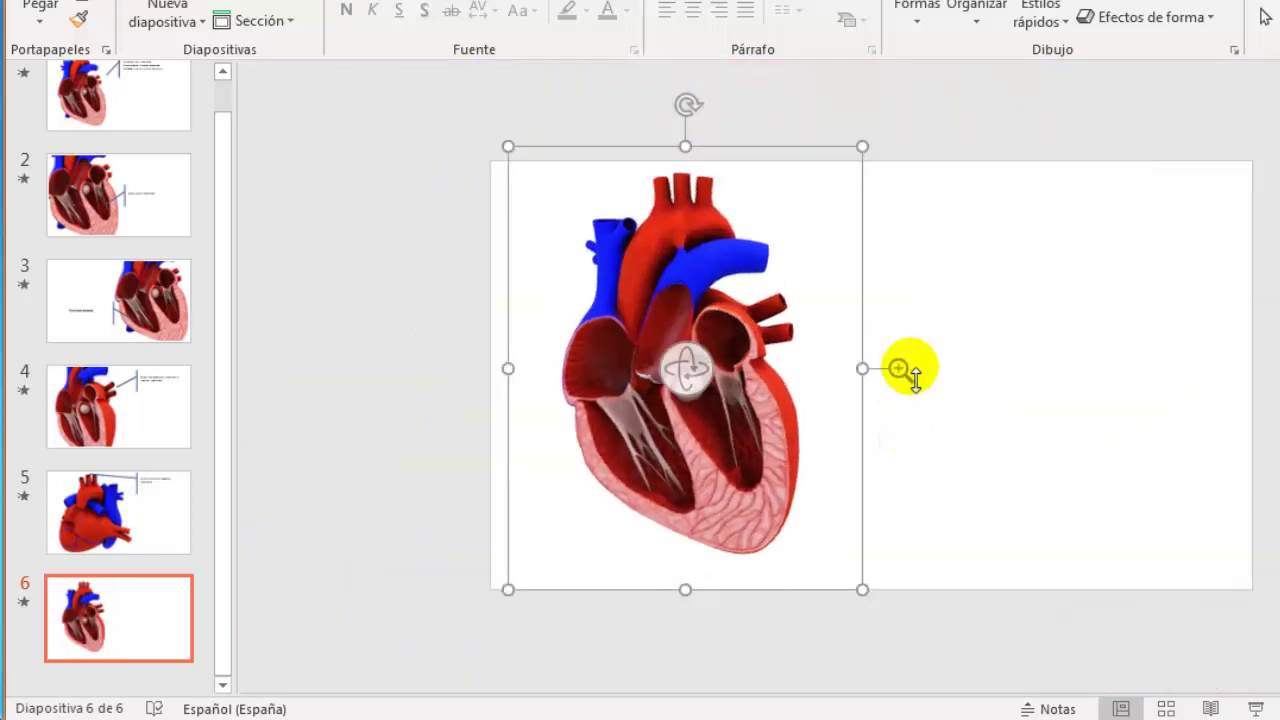
left_click_drag(909, 378, 905, 374)
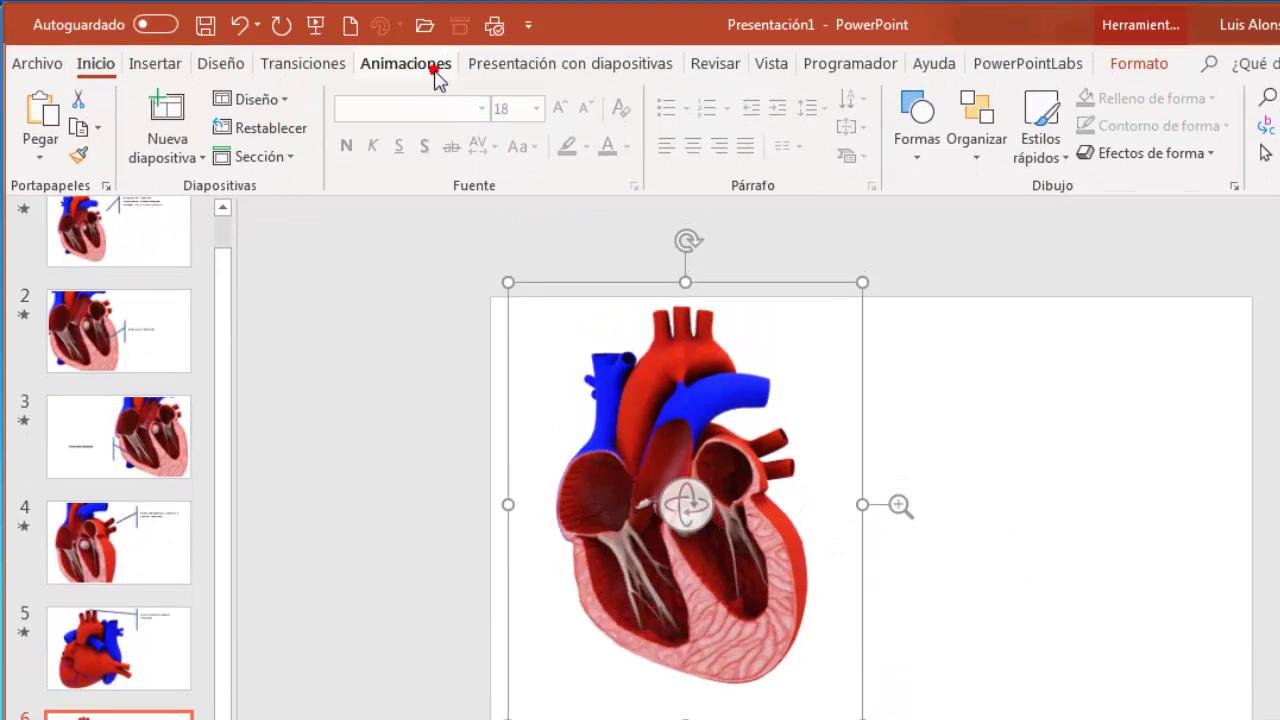
Add the 3D Salida exit animation to the slide 6 heart from Agregar animación.
left_click(436, 74)
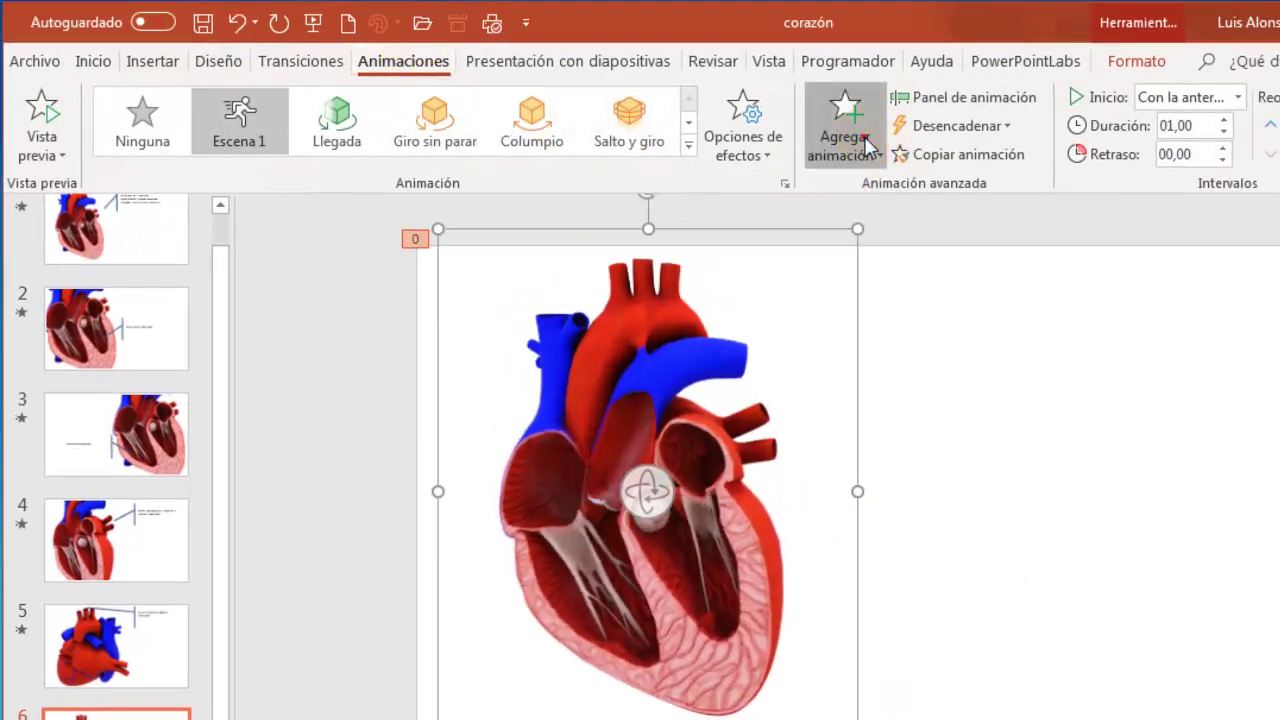
left_click(866, 146)
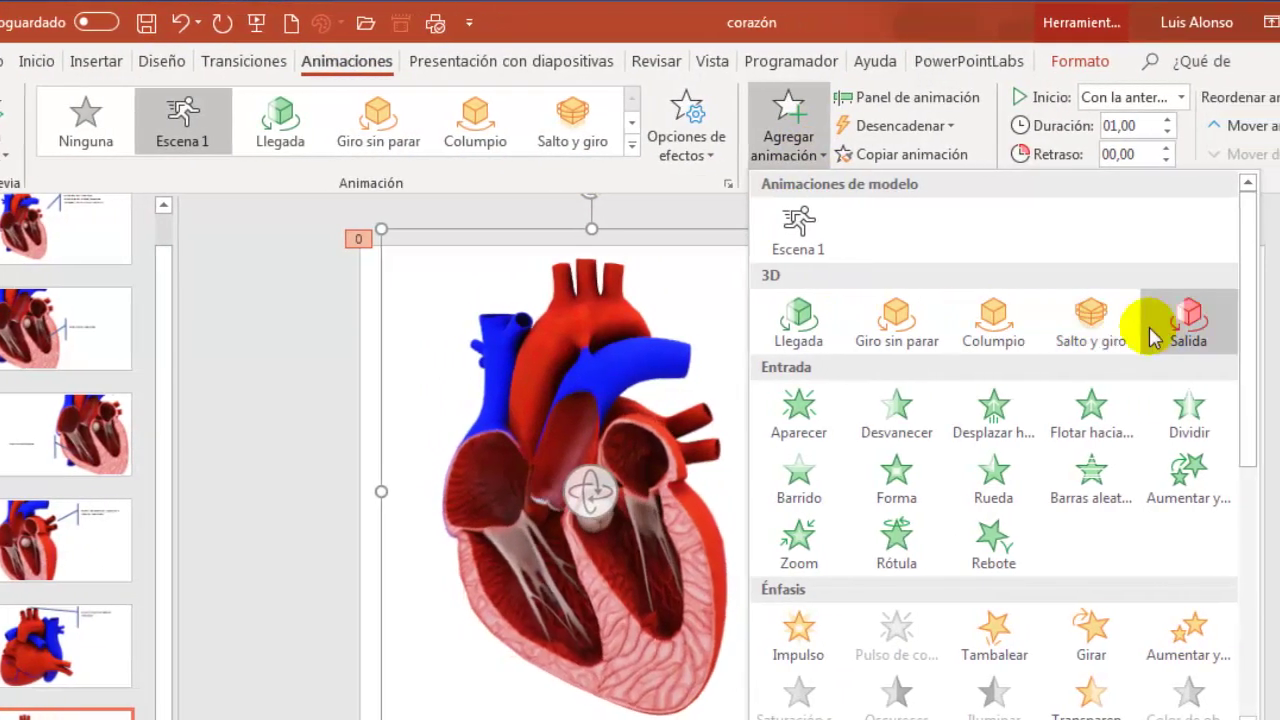
left_click(1180, 325)
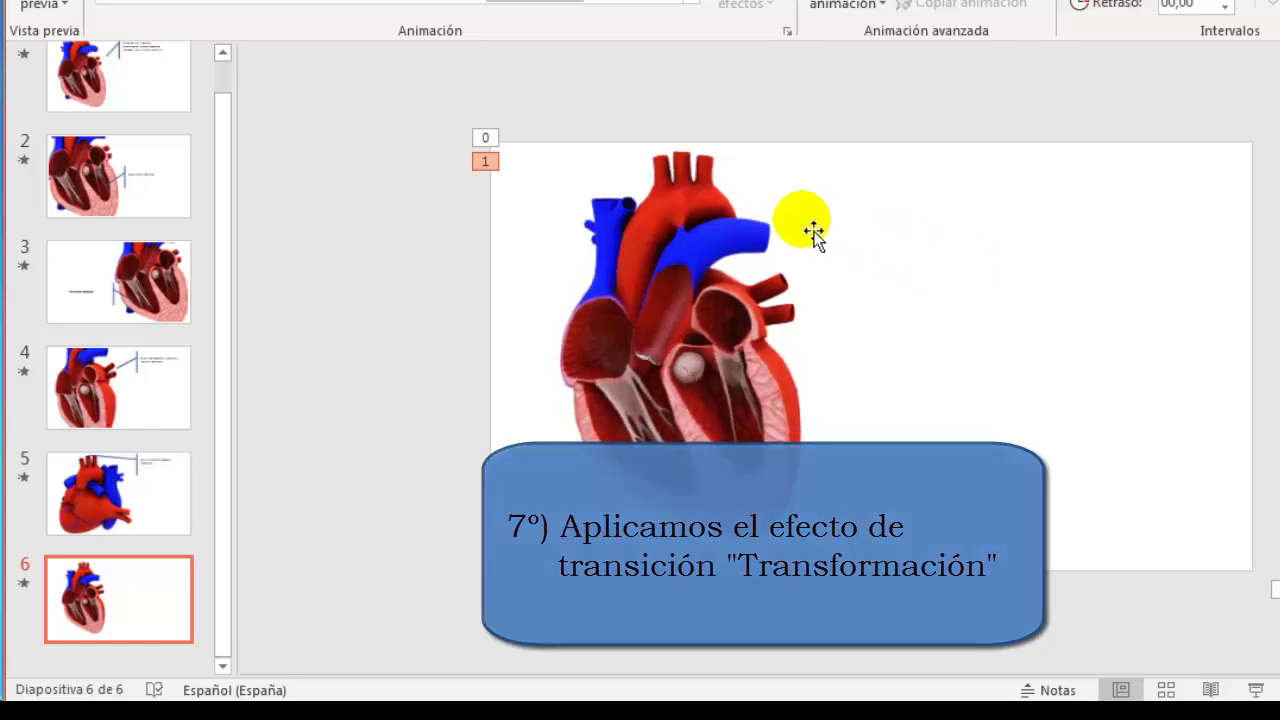
Add slides 5 through 1 to the selection so all six slides are selected together.
left_click(148, 490, "ctrl")
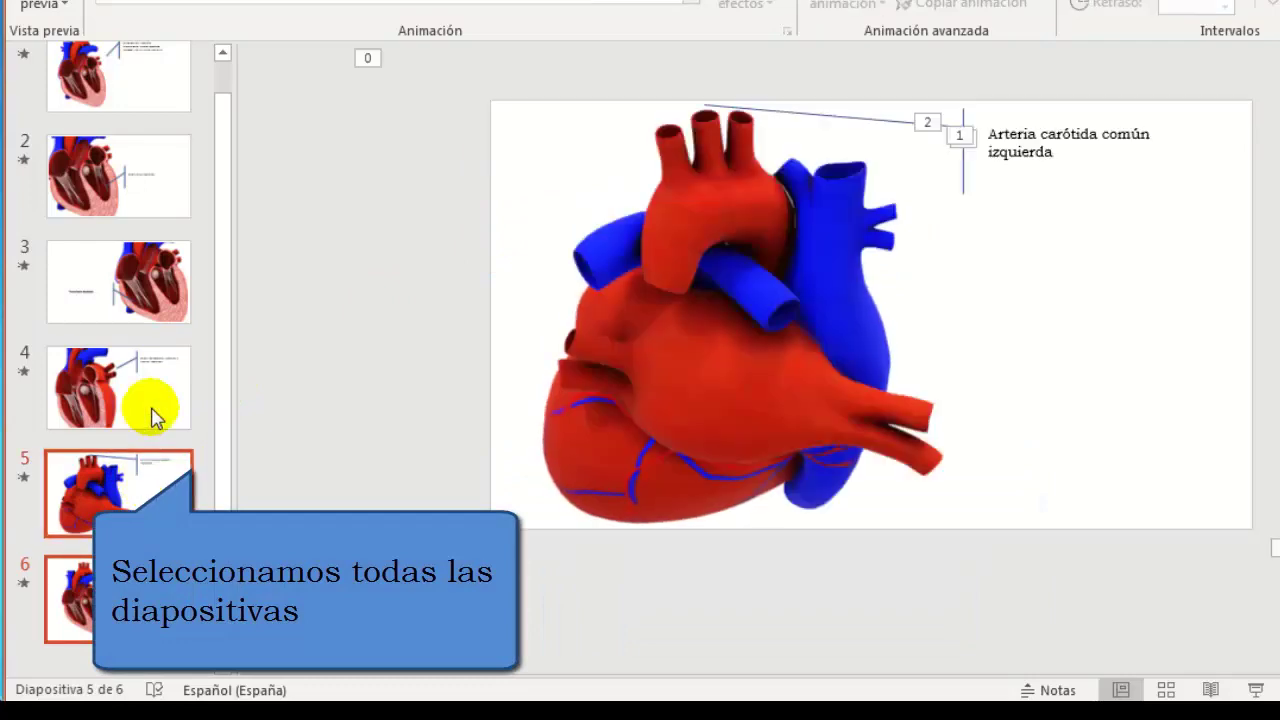
left_click(151, 417, "ctrl")
left_click(160, 316, "ctrl")
left_click(163, 191, "ctrl")
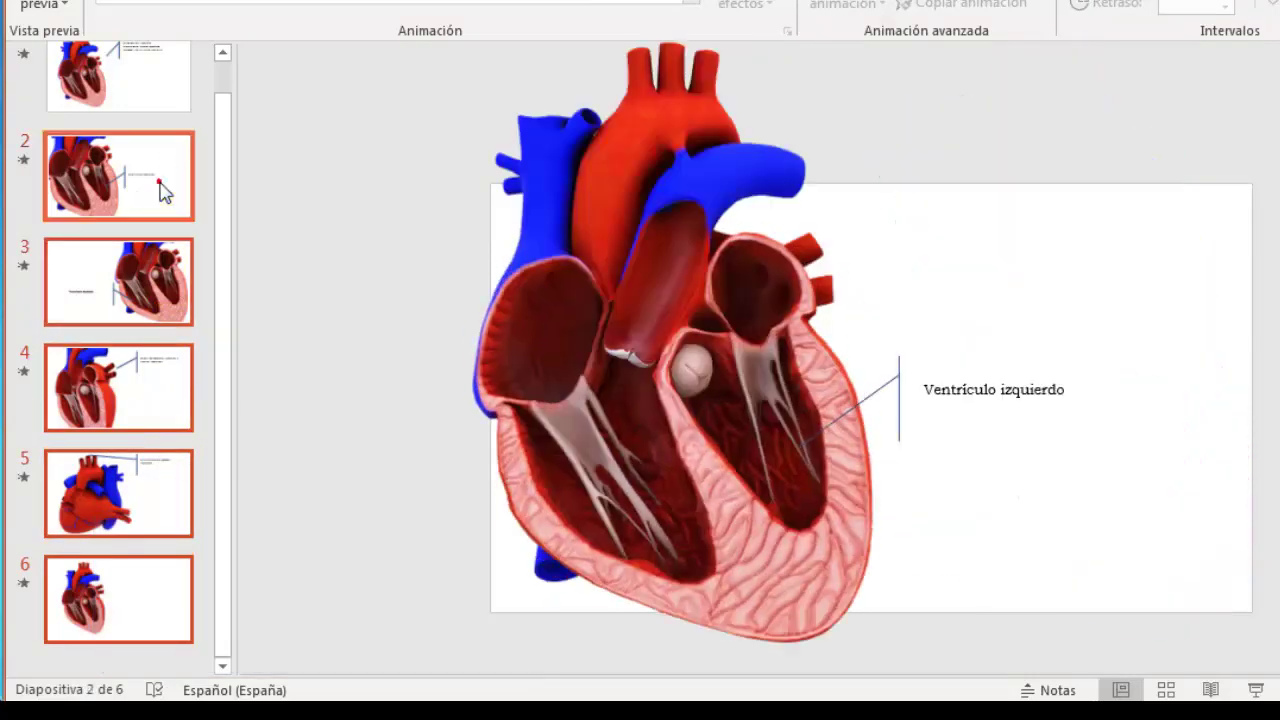
left_click(162, 102, "ctrl")
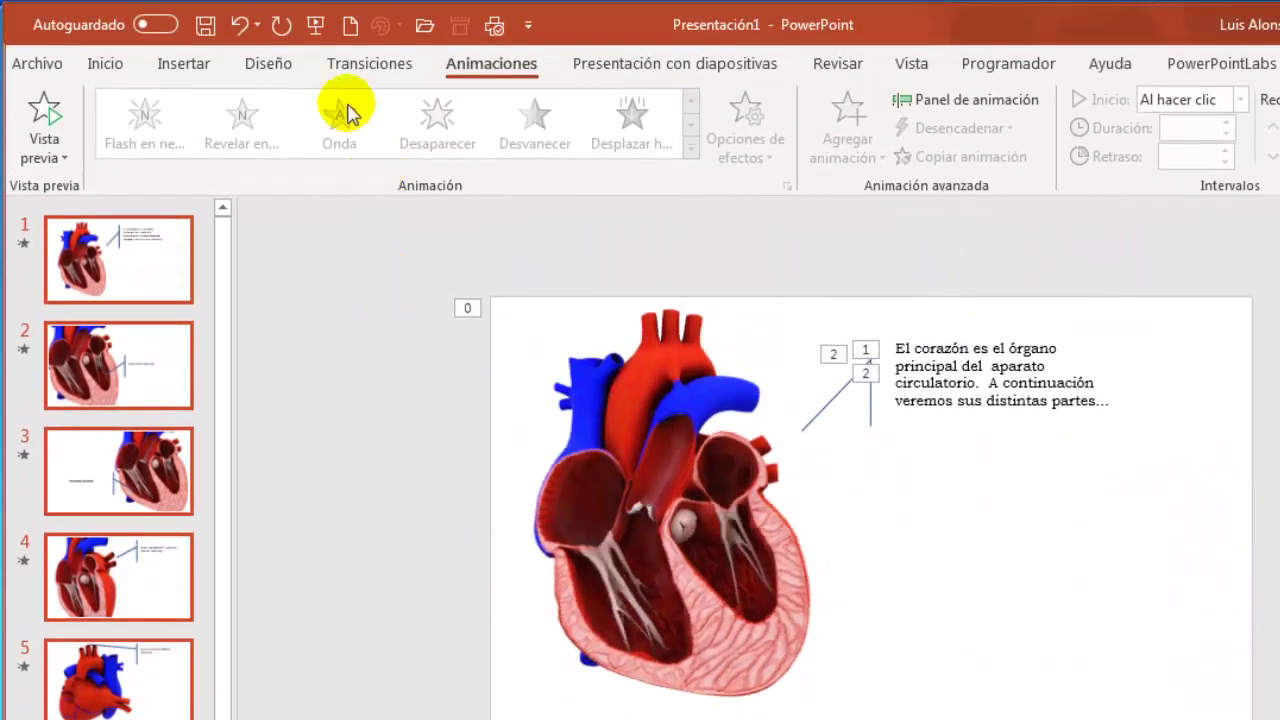
left_click(365, 68)
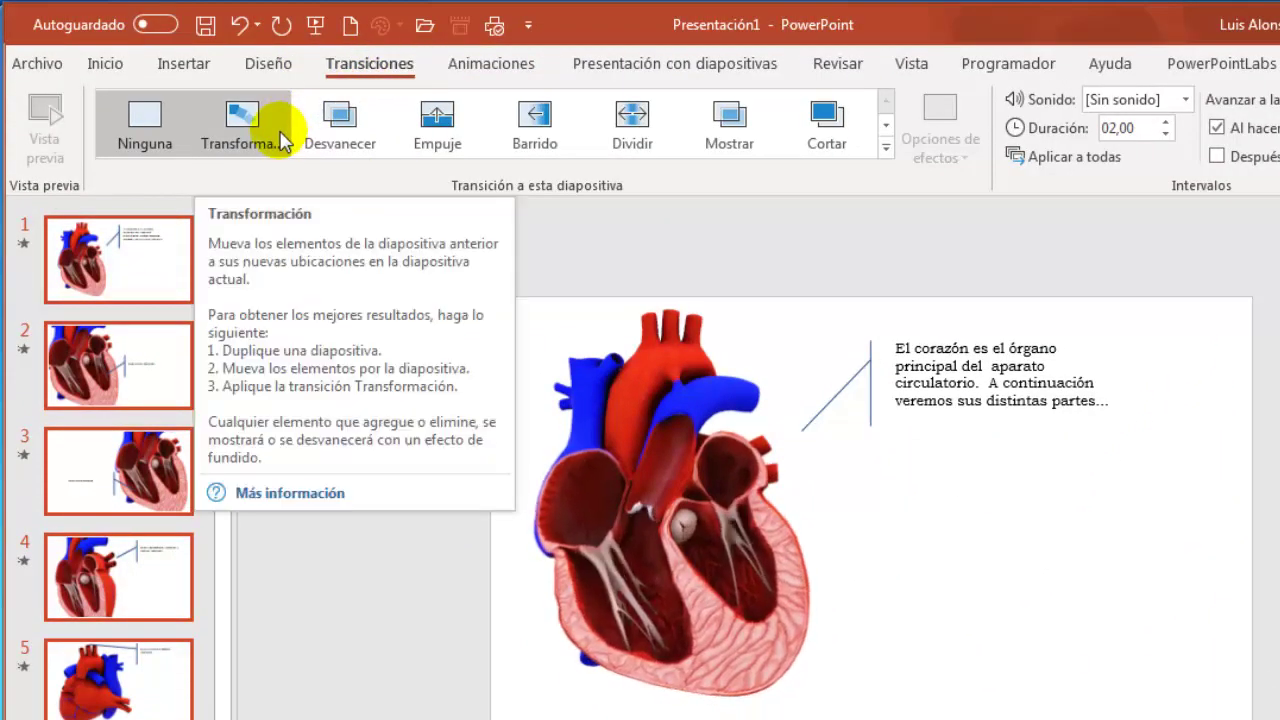
Apply the Transformación (Morph) transition to all six selected slides.
left_click(283, 140)
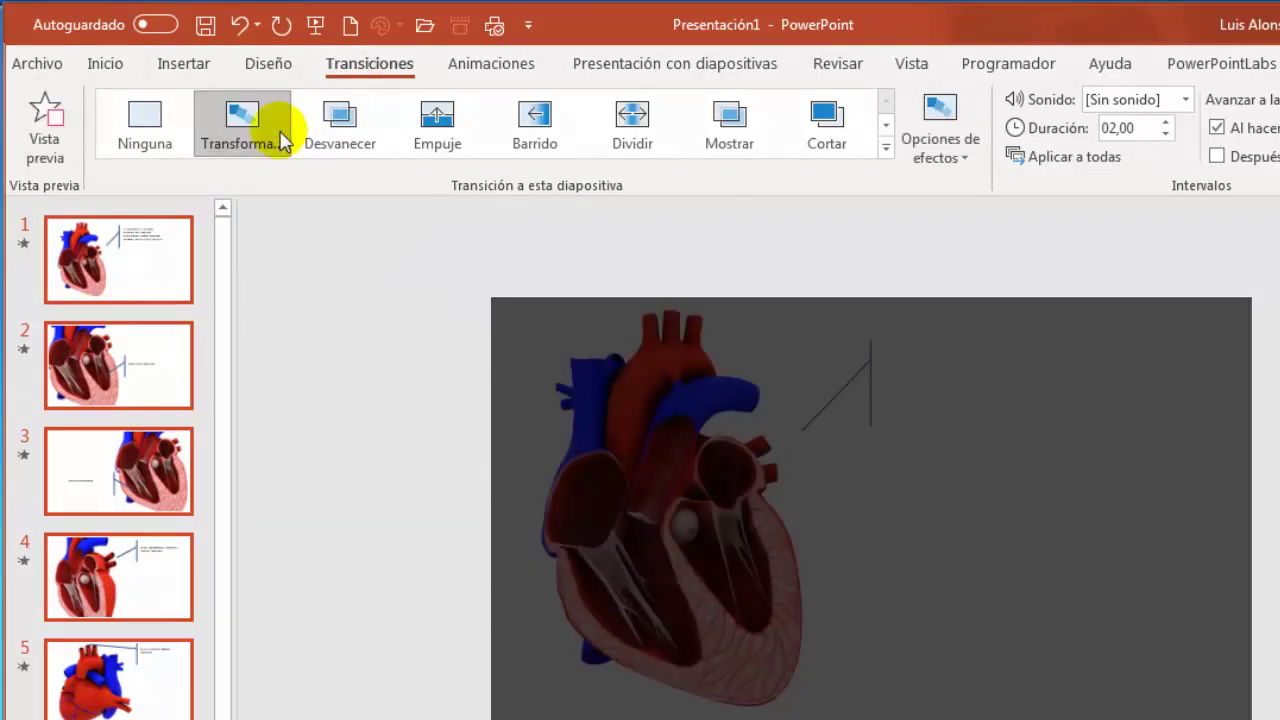